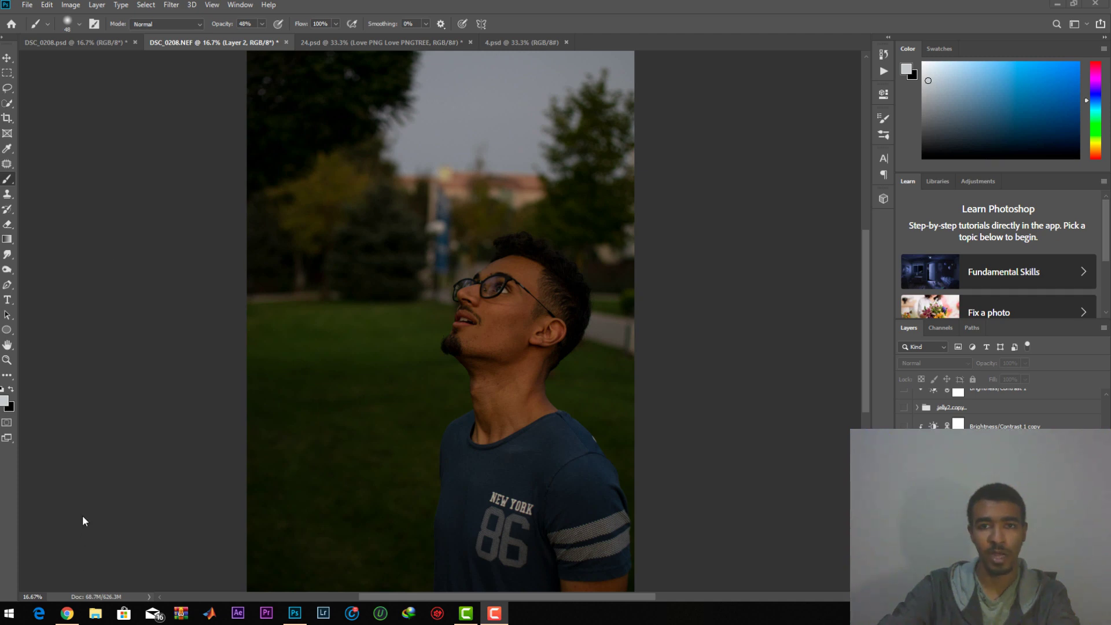
Close the open Instagram post and scroll through the first artist's photo grid
{"action": "left_click", "coordinate": [69, 613]}
{"action": "left_click", "coordinate": [258, 257]}
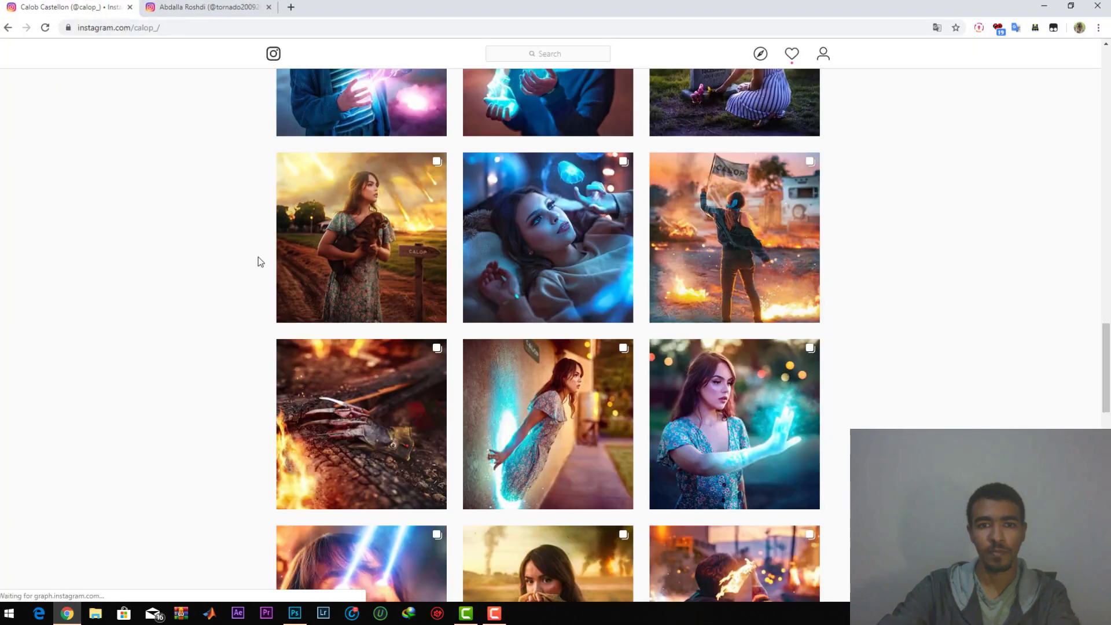
{"action": "scroll", "coordinate": [258, 257], "scroll_direction": "down", "scroll_amount": 15}
{"action": "scroll", "coordinate": [259, 256], "scroll_direction": "up", "scroll_amount": 15}
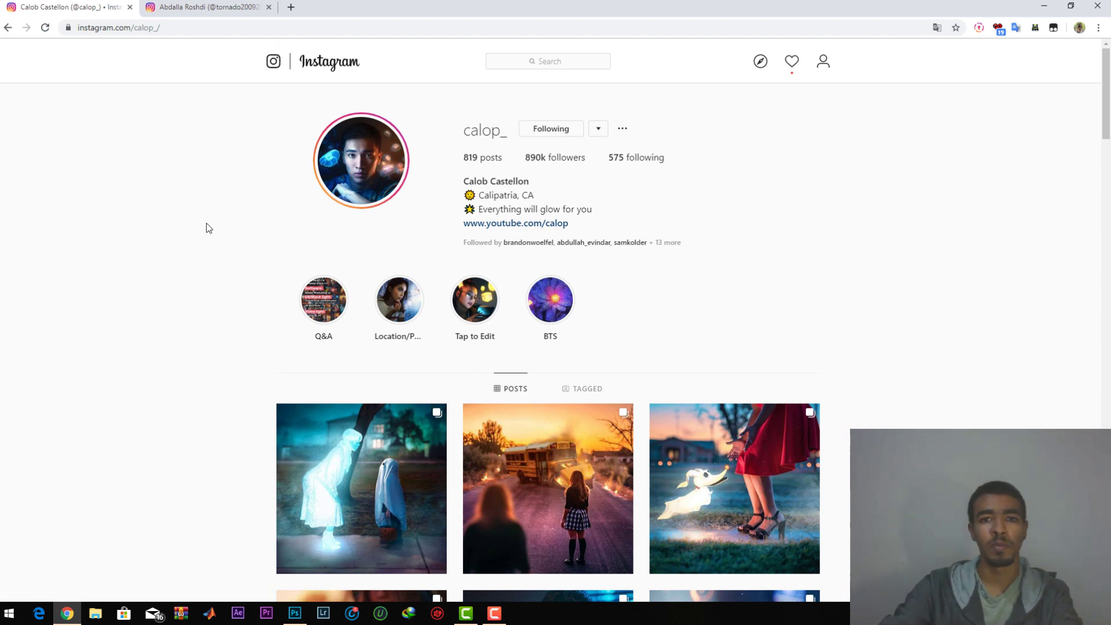
{"action": "scroll", "coordinate": [210, 231], "scroll_direction": "down", "scroll_amount": 5}
{"action": "scroll", "coordinate": [210, 231], "scroll_direction": "down", "scroll_amount": 3}
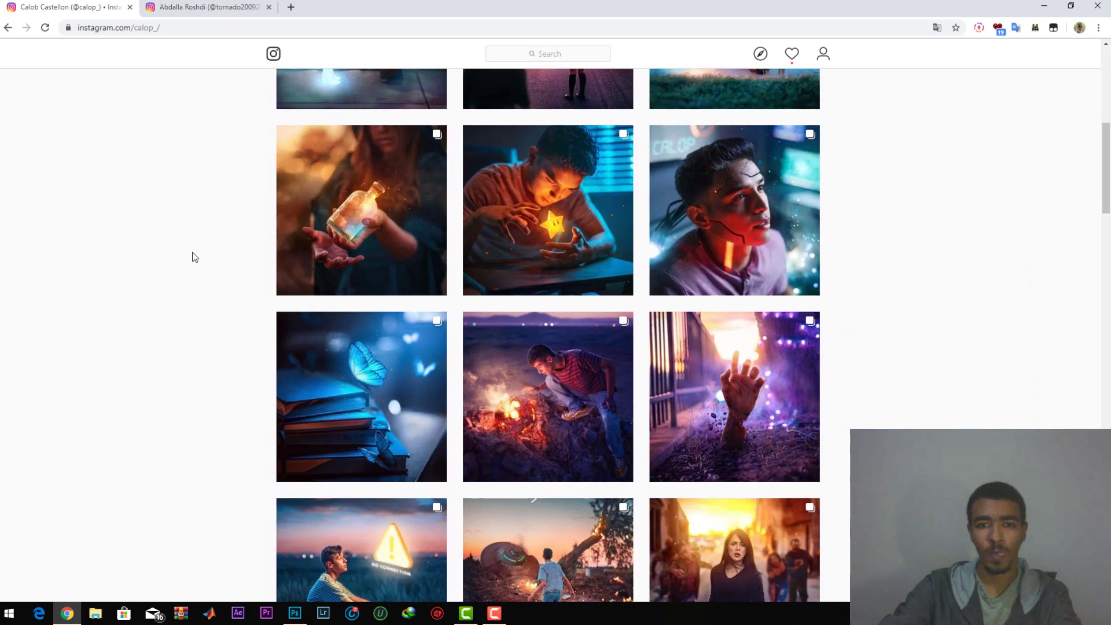
On the second artist's profile, view the glowing earth post and return to the grid
{"action": "left_click", "coordinate": [195, 14]}
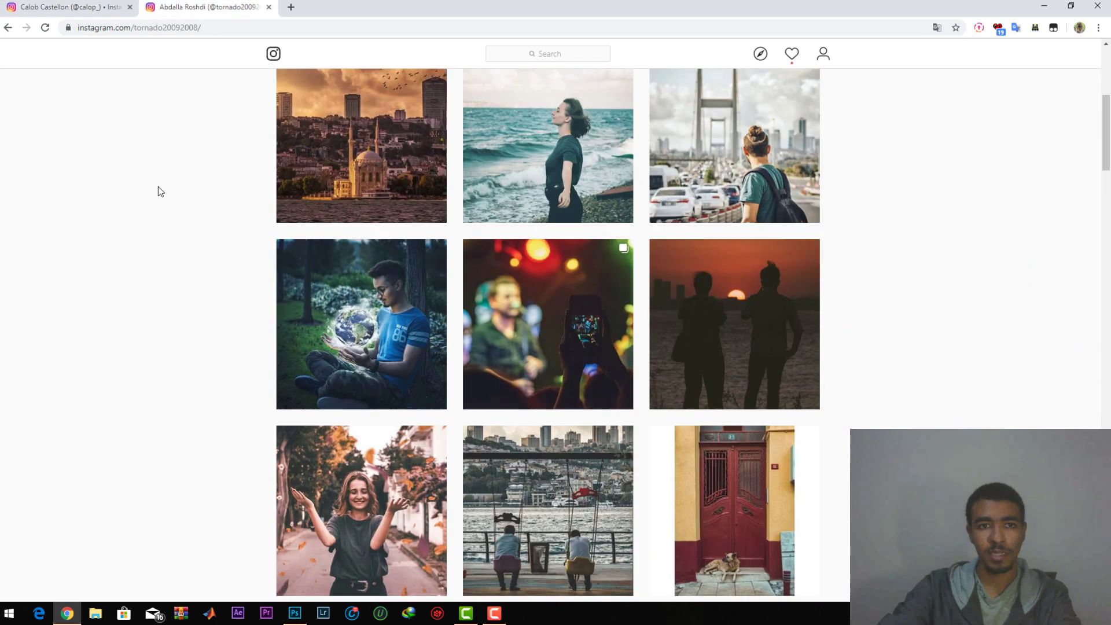
{"action": "left_click", "coordinate": [356, 302]}
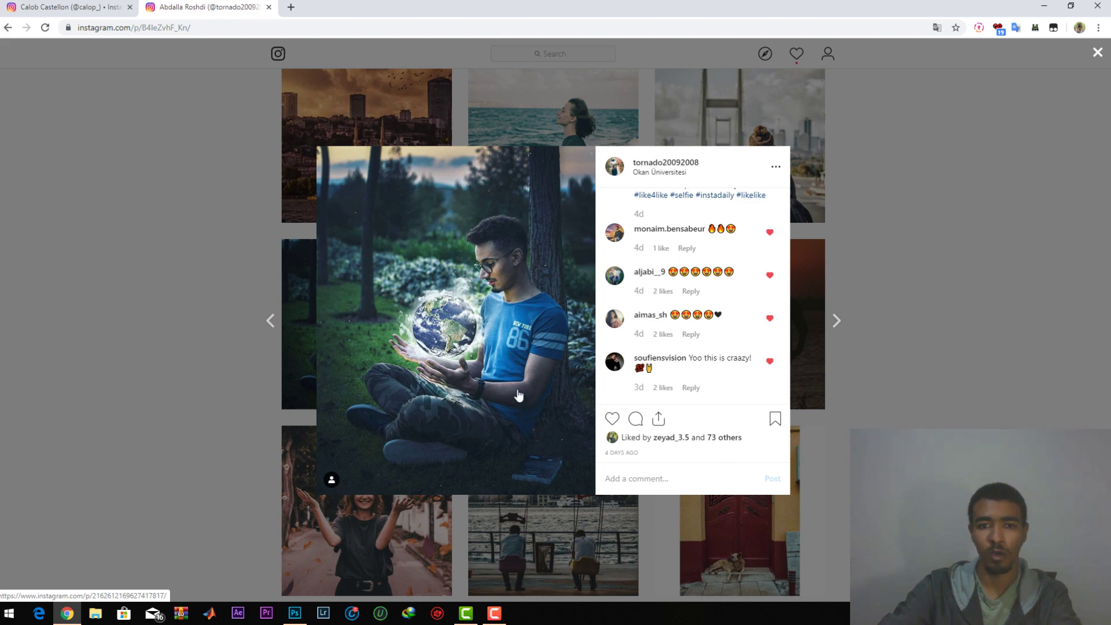
{"action": "left_click", "coordinate": [78, 272]}
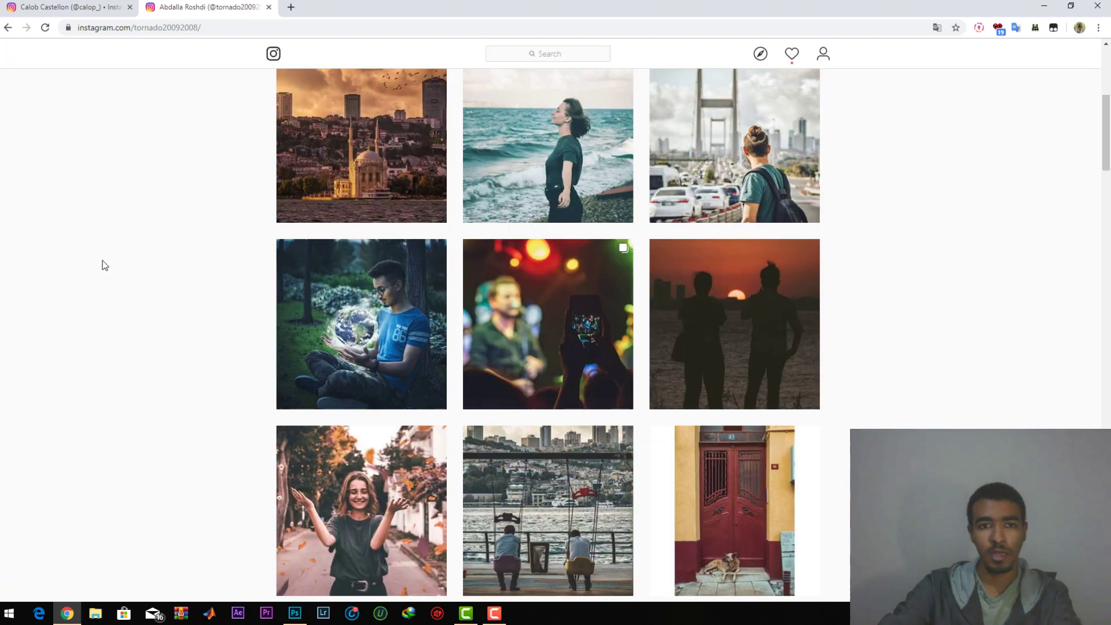
{"action": "scroll", "coordinate": [105, 264], "scroll_direction": "down", "scroll_amount": 1}
Scroll further down the first artist's grid and open the woman-with-jellyfish post
{"action": "key", "text": "ctrl+shift+Tab"}
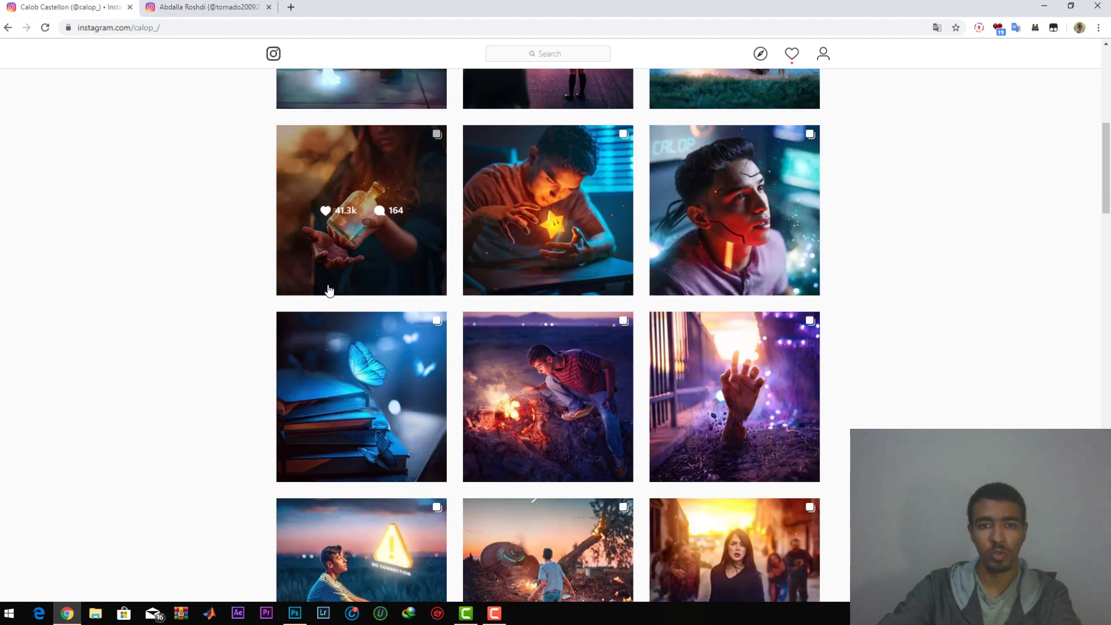
{"action": "scroll", "coordinate": [120, 358], "scroll_direction": "down", "scroll_amount": 1}
{"action": "scroll", "coordinate": [120, 359], "scroll_direction": "down", "scroll_amount": 1}
{"action": "scroll", "coordinate": [206, 283], "scroll_direction": "down", "scroll_amount": 4}
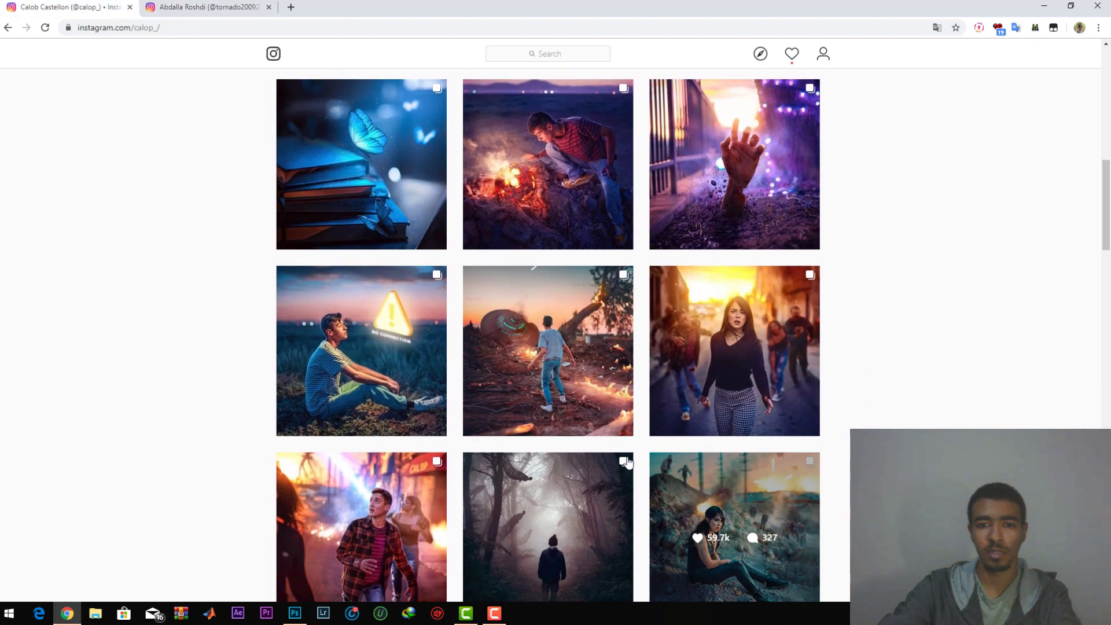
{"action": "scroll", "coordinate": [713, 269], "scroll_direction": "down", "scroll_amount": 3}
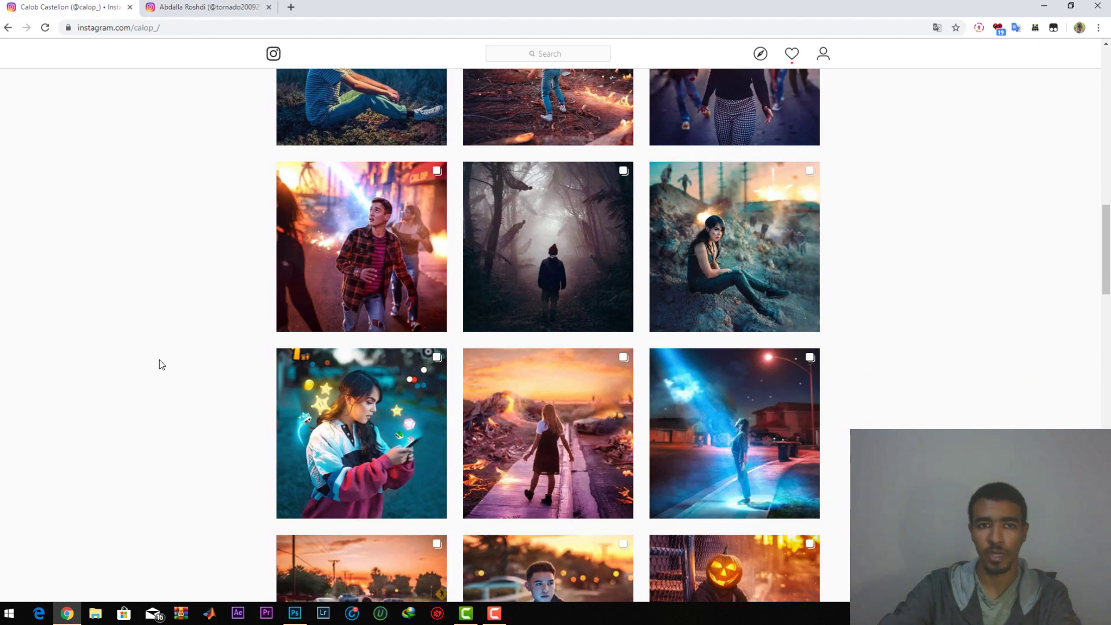
{"action": "scroll", "coordinate": [167, 358], "scroll_direction": "down", "scroll_amount": 10}
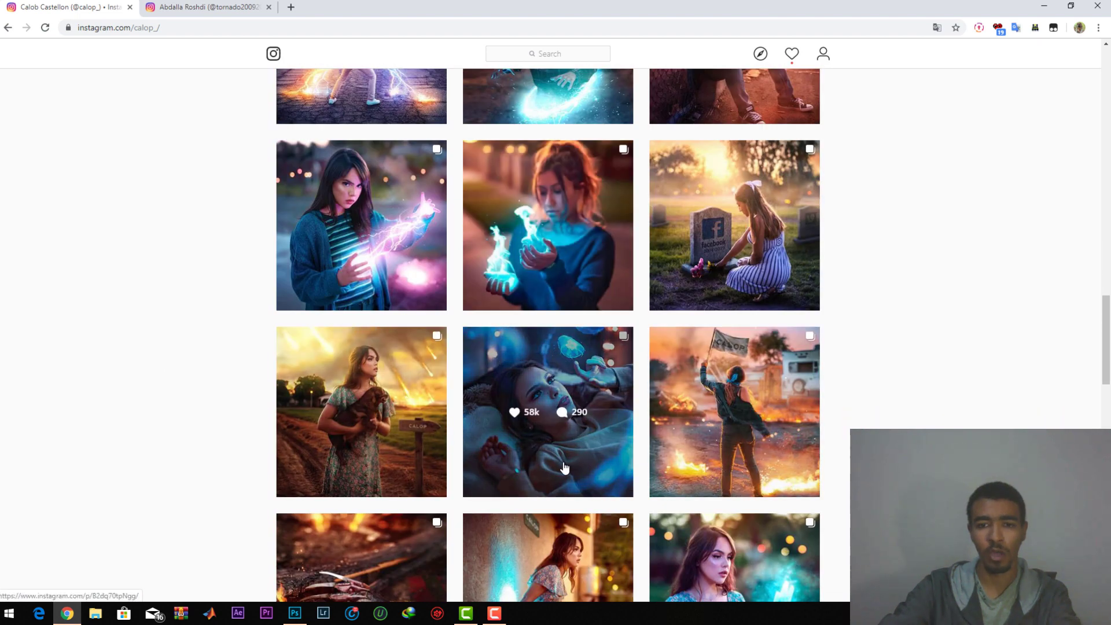
{"action": "left_click", "coordinate": [564, 468]}
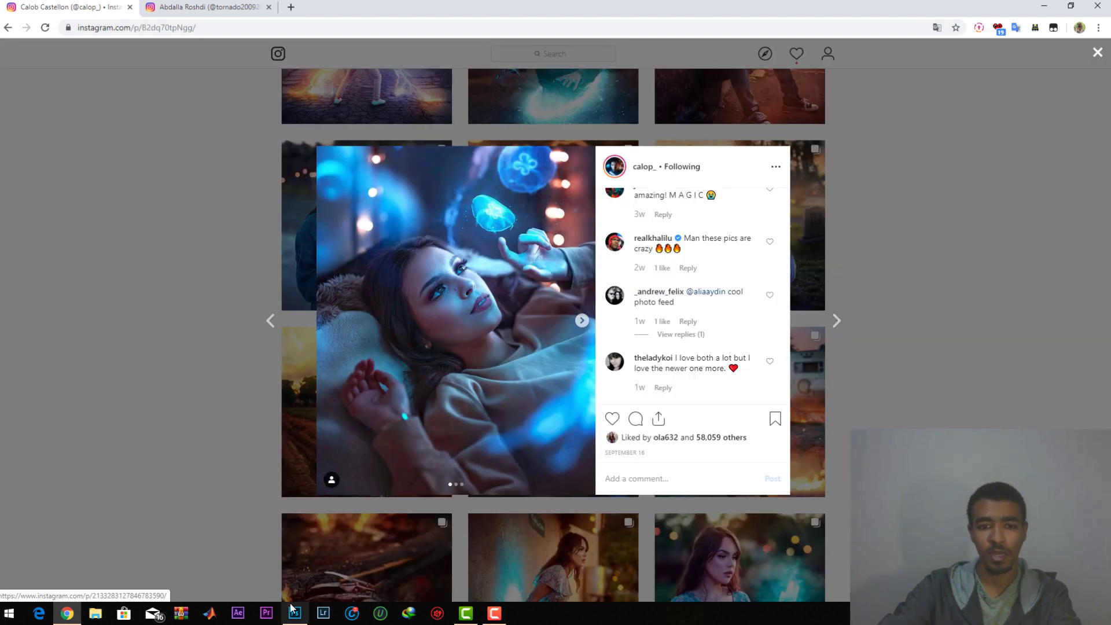
{"action": "left_click", "coordinate": [302, 620]}
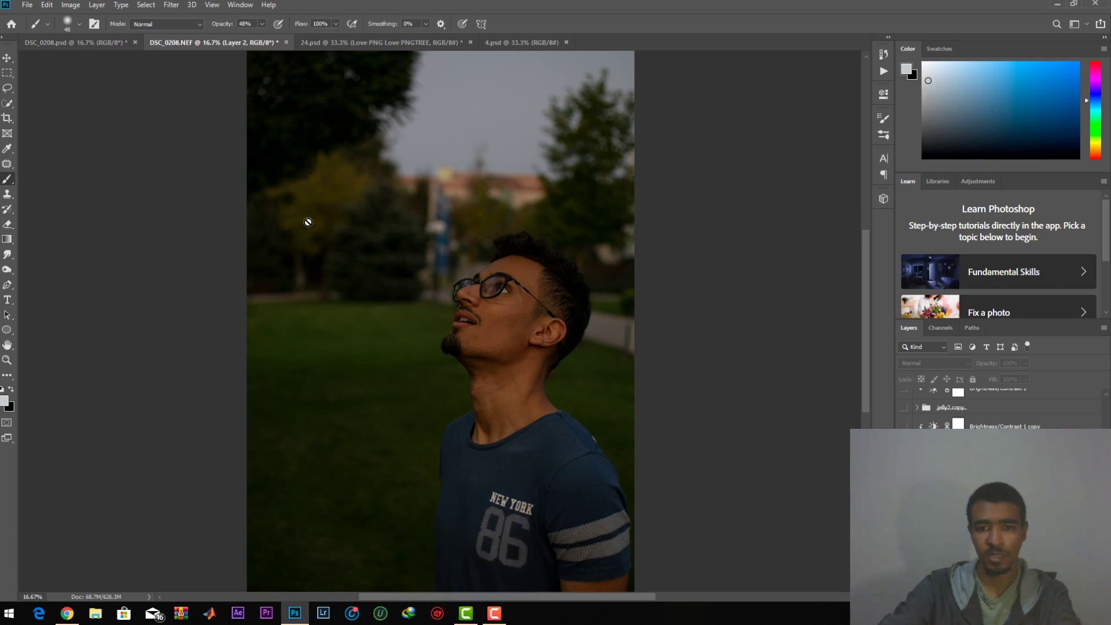
{"action": "left_click", "coordinate": [97, 43]}
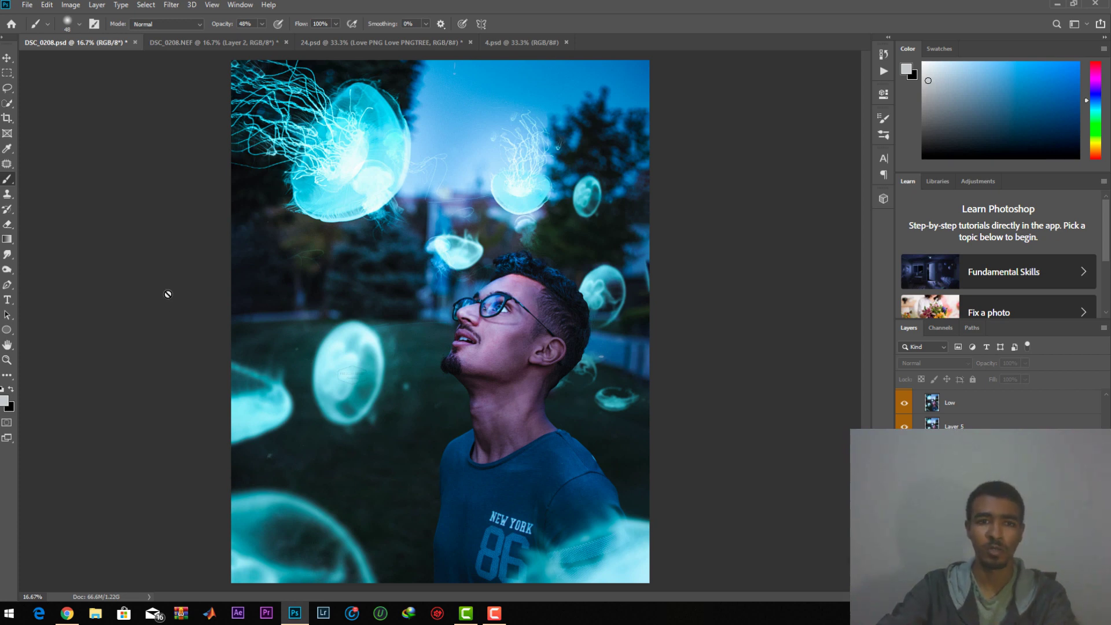
{"action": "key", "text": "ctrl+Tab"}
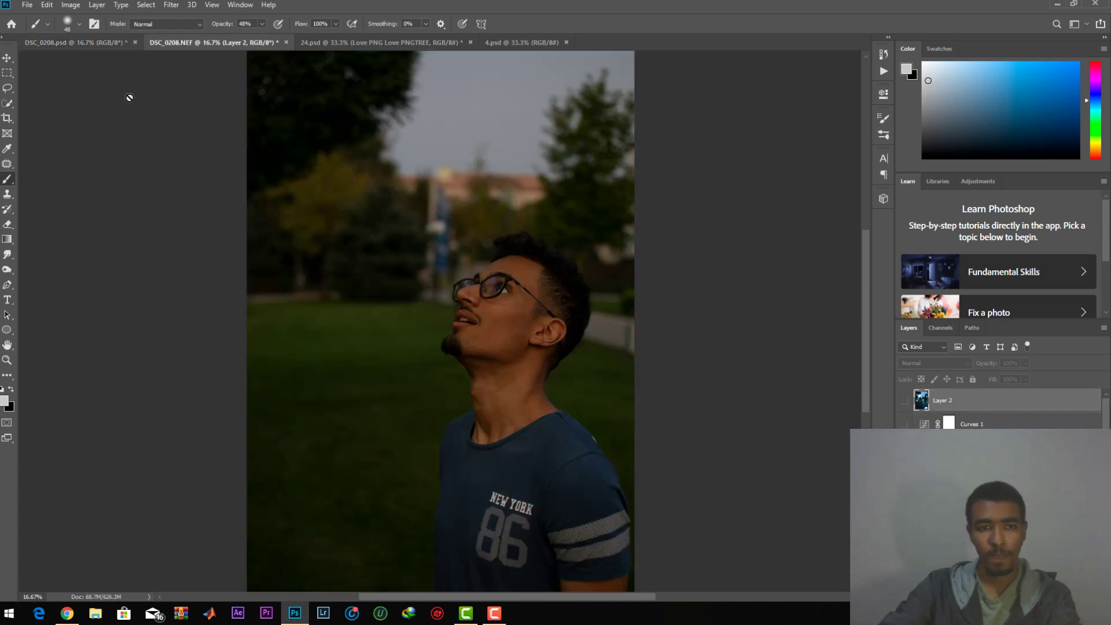
{"action": "key", "text": "ctrl+z"}
{"action": "key", "text": "ctrl+shift+z"}
{"action": "key", "text": "ctrl+z"}
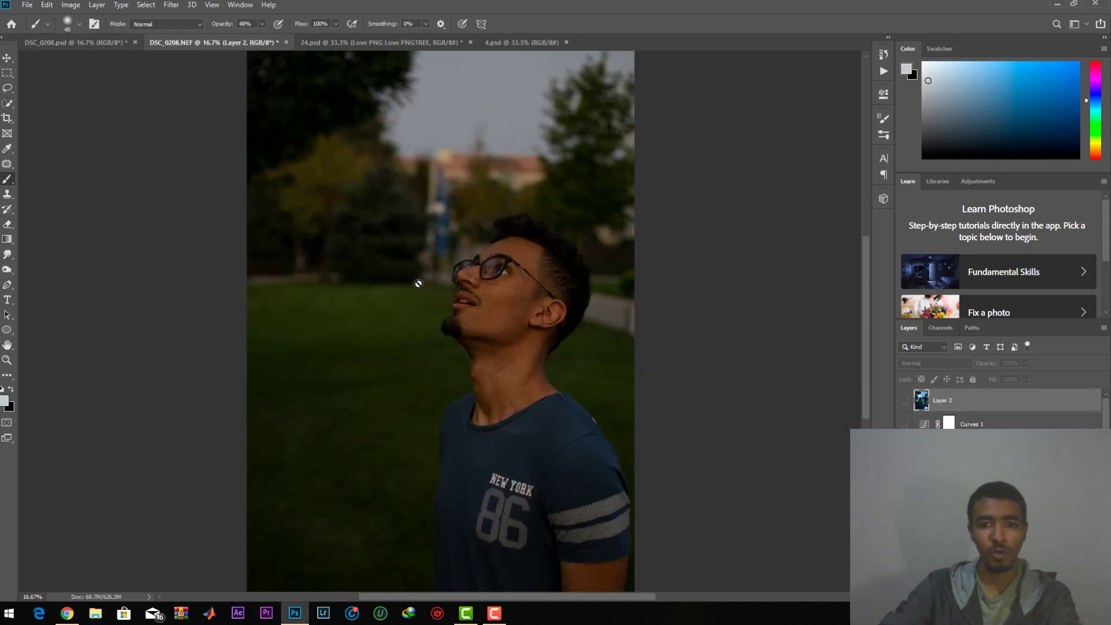
{"action": "key", "text": "ctrl+shift+z"}
{"action": "key", "text": "ctrl+z"}
{"action": "left_click", "coordinate": [72, 46]}
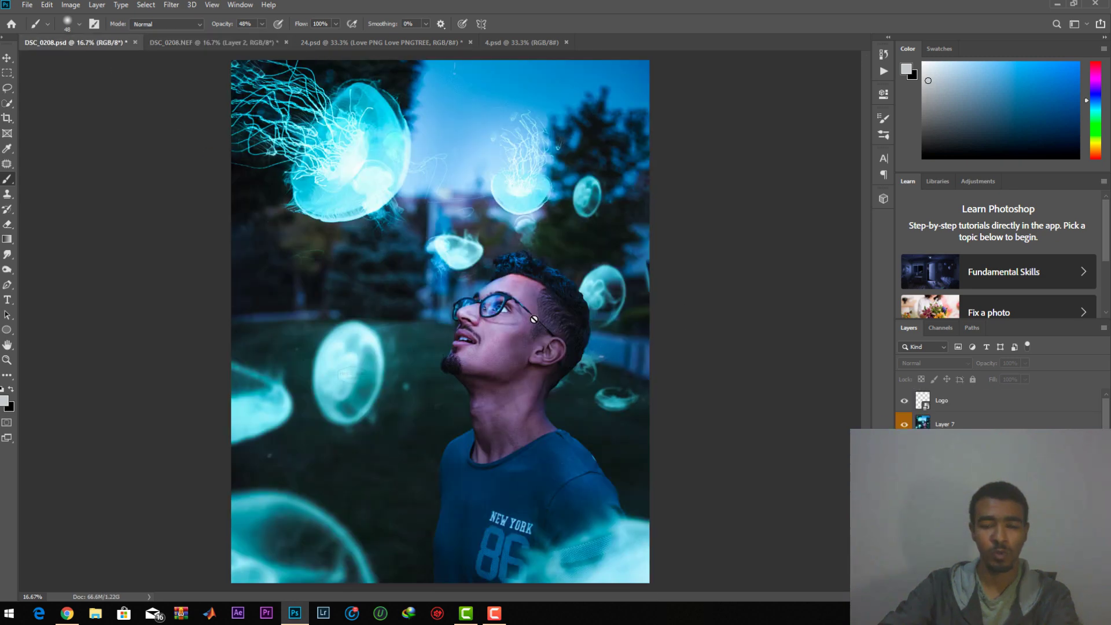
{"action": "left_click", "coordinate": [200, 45]}
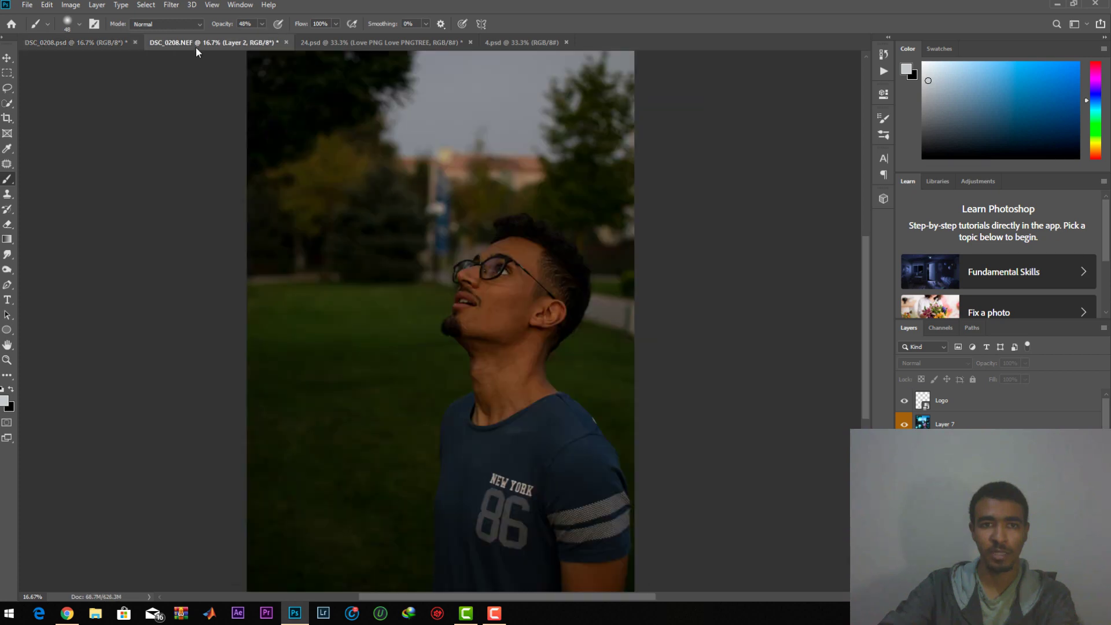
{"action": "key", "text": "ctrl+shift+z"}
{"action": "key", "text": "ctrl+z"}
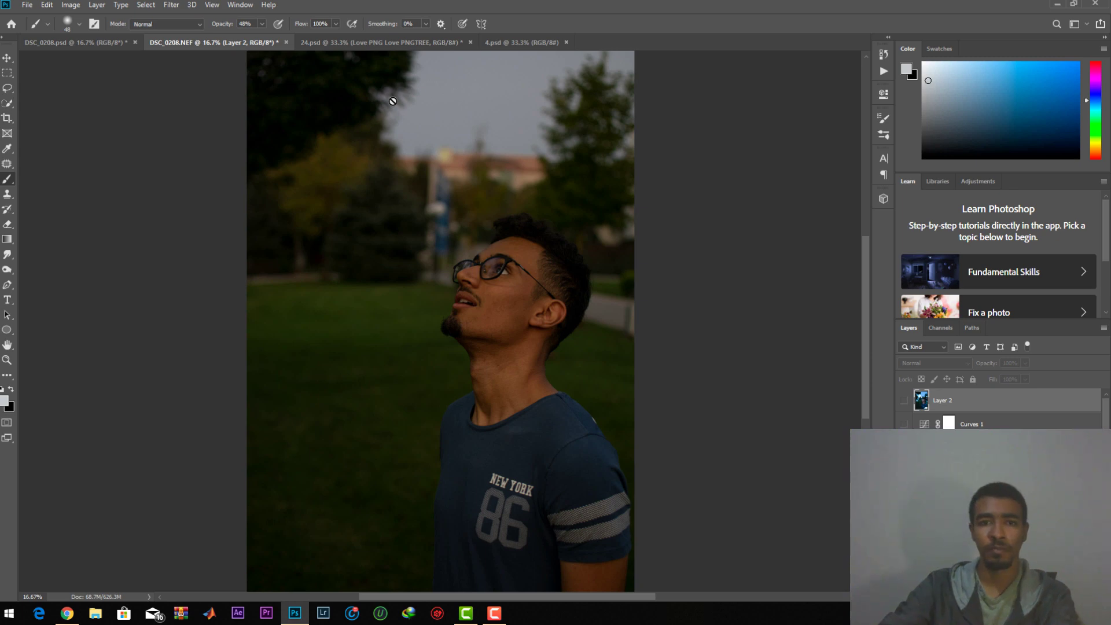
{"action": "left_click", "coordinate": [353, 43]}
{"action": "left_click", "coordinate": [512, 40]}
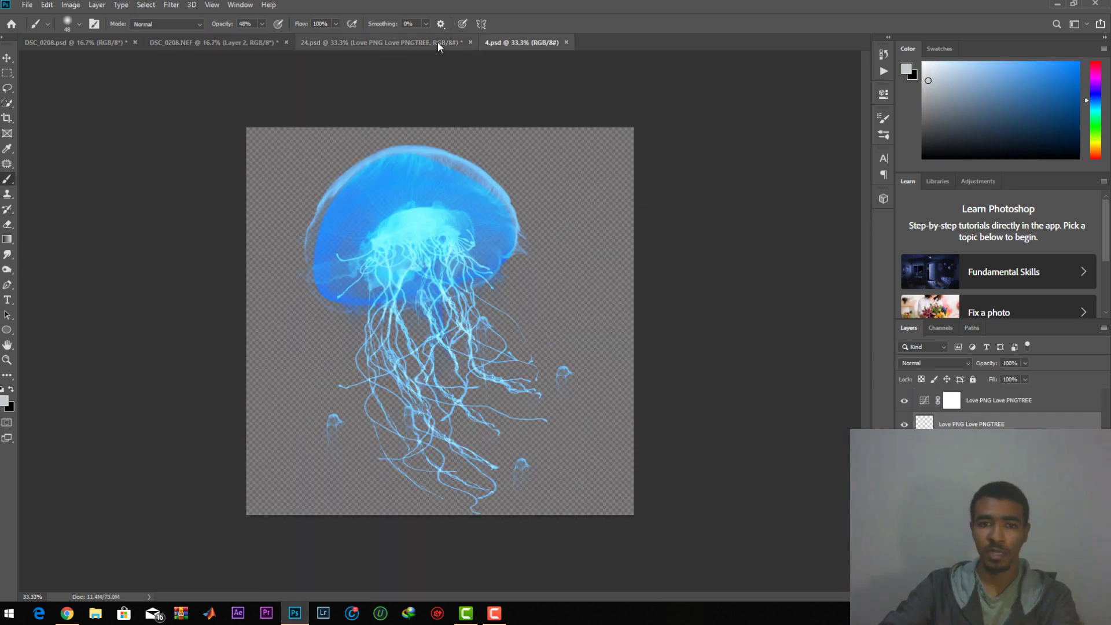
{"action": "left_click", "coordinate": [419, 40]}
{"action": "left_click", "coordinate": [508, 41]}
{"action": "left_click", "coordinate": [415, 40]}
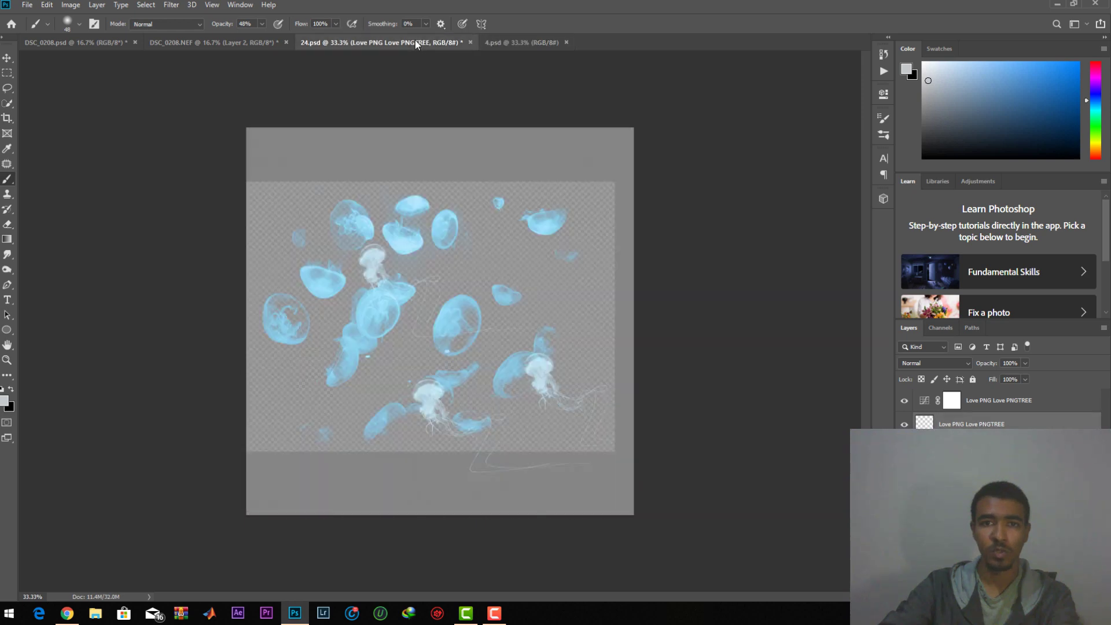
{"action": "left_click", "coordinate": [517, 43]}
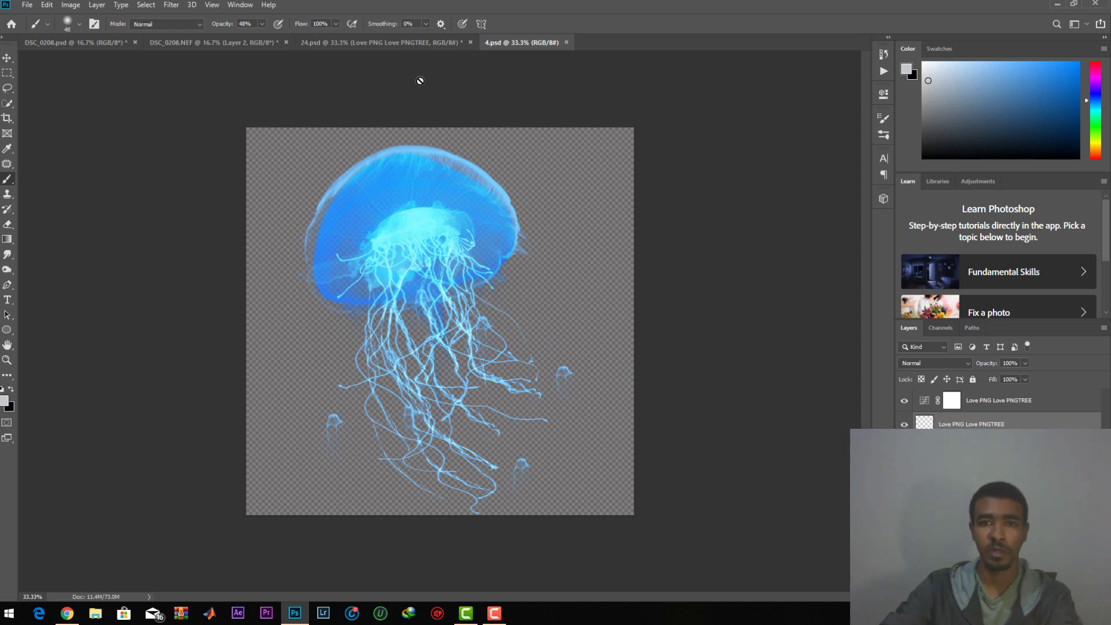
{"action": "left_click", "coordinate": [226, 43]}
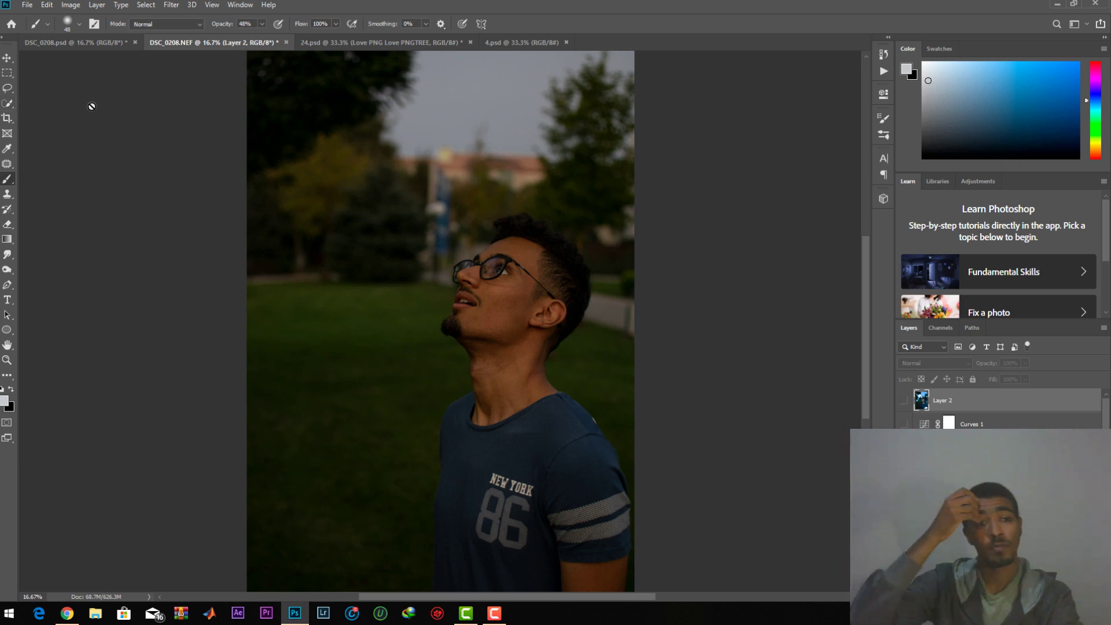
{"action": "scroll", "coordinate": [997, 408], "scroll_direction": "down", "scroll_amount": 5}
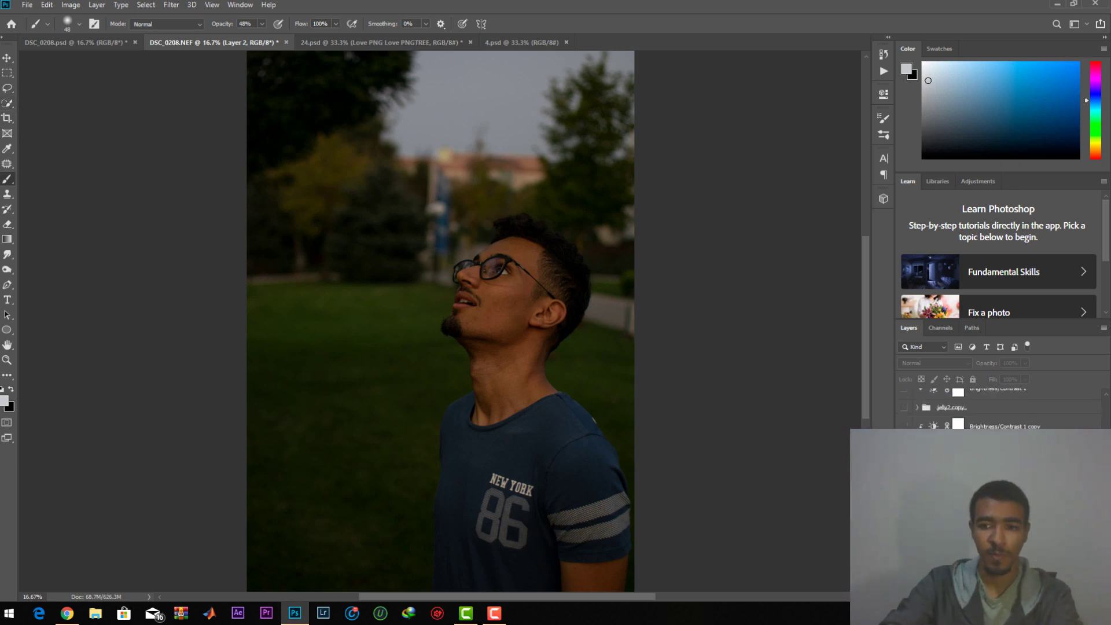
Paste the jellyfish back onto the park photo, checking the 4.psd and 24.psd source documents
{"action": "key", "text": "ctrl+v"}
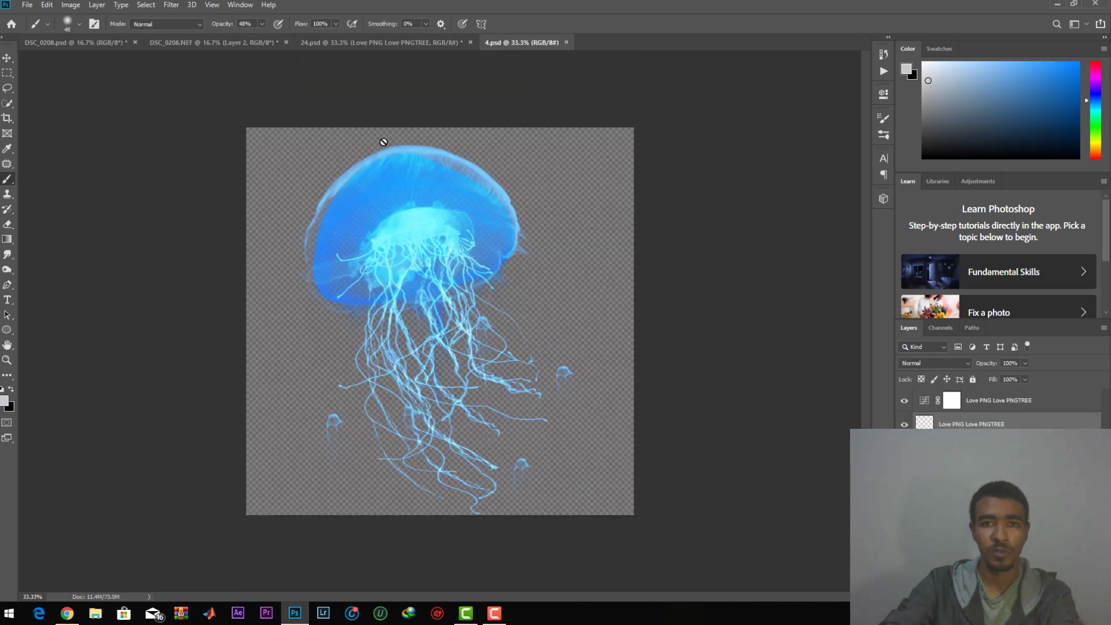
{"action": "left_click", "coordinate": [509, 40]}
{"action": "left_click", "coordinate": [231, 43]}
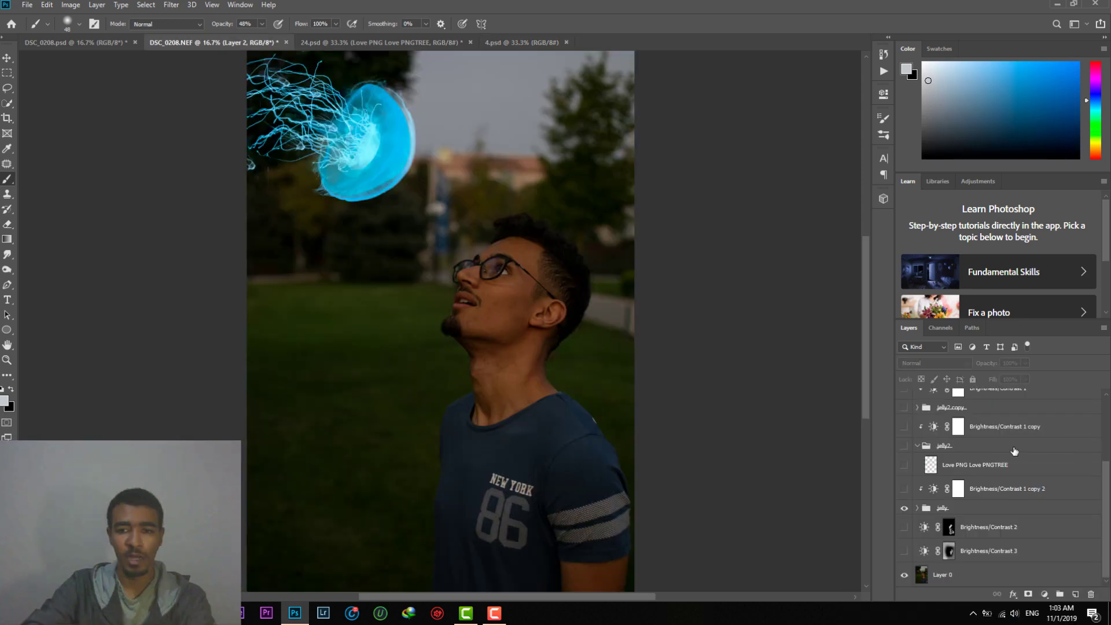
{"action": "left_click", "coordinate": [356, 39]}
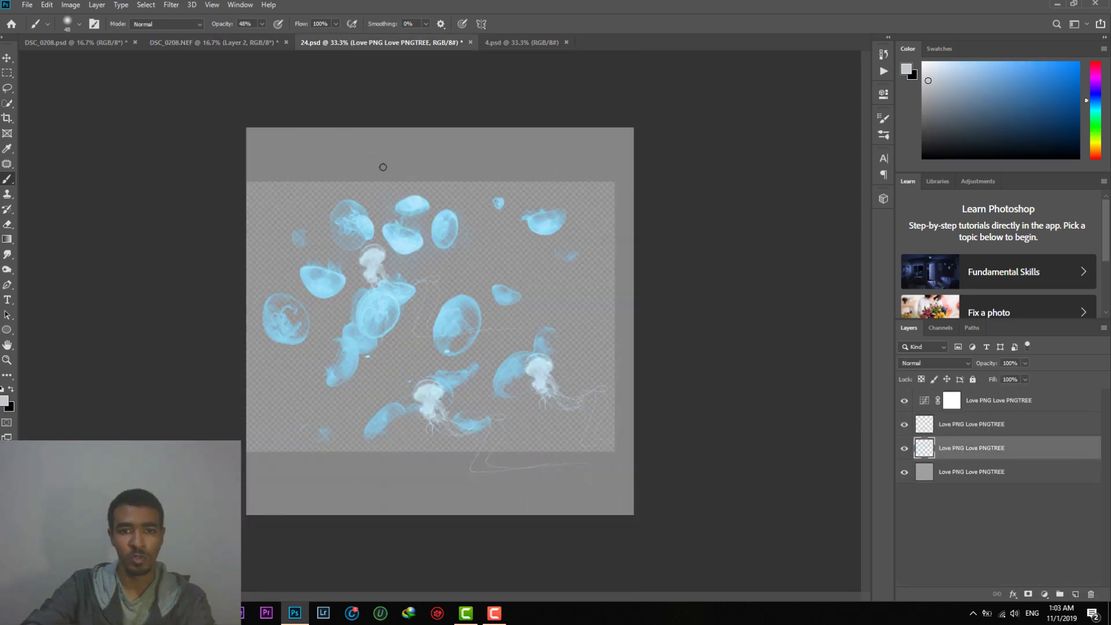
{"action": "left_click", "coordinate": [230, 41]}
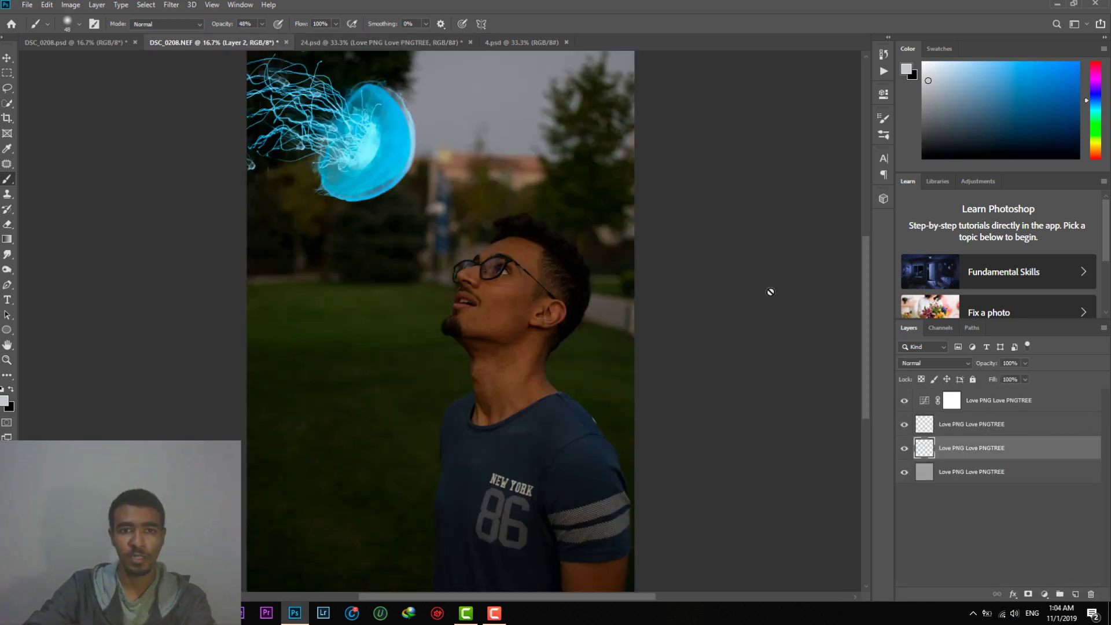
Make the Love PNG Love PNGTREE layer and the jelly2 copy group visible
{"action": "scroll", "coordinate": [937, 491], "scroll_direction": "down", "scroll_amount": 1}
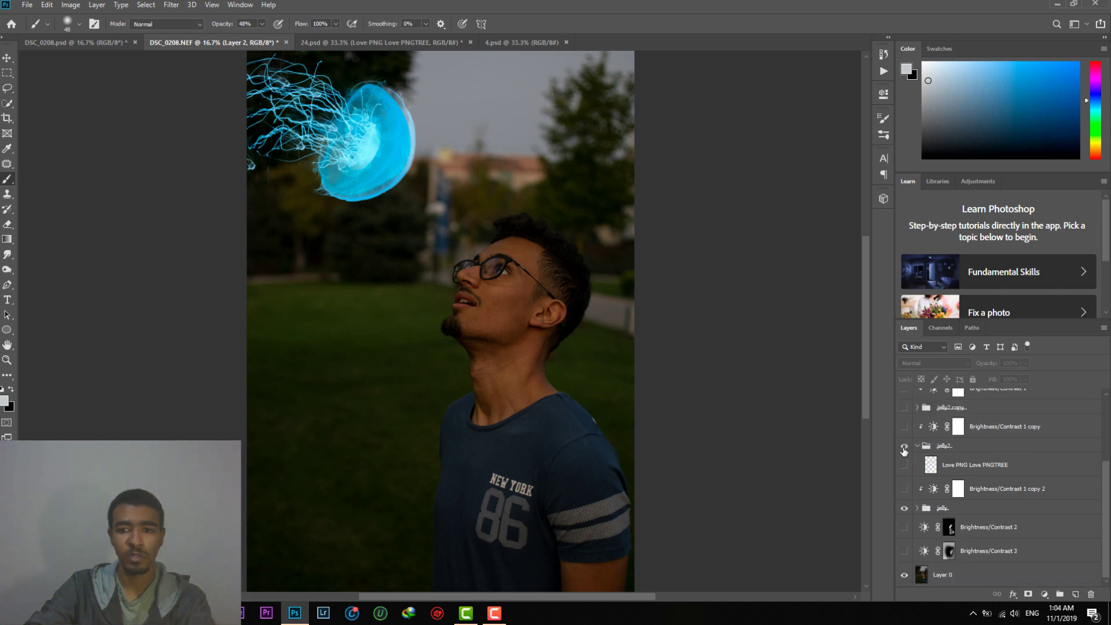
{"action": "left_click", "coordinate": [904, 465]}
{"action": "scroll", "coordinate": [904, 457], "scroll_direction": "up", "scroll_amount": 1}
{"action": "left_click", "coordinate": [905, 454]}
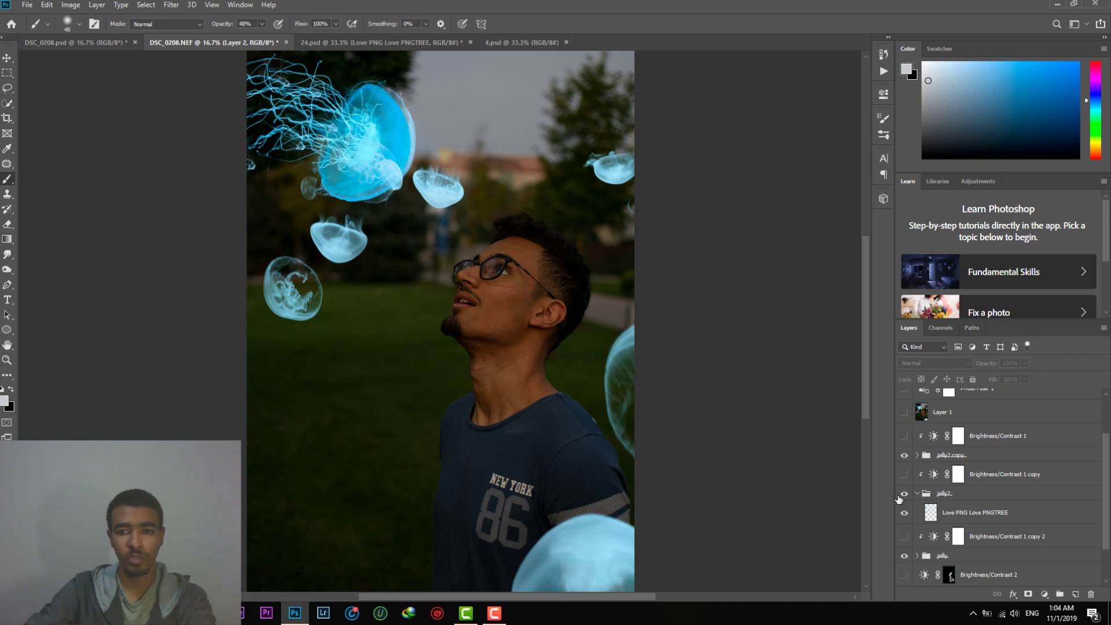
{"action": "scroll", "coordinate": [1040, 495], "scroll_direction": "up", "scroll_amount": 2}
{"action": "scroll", "coordinate": [1040, 495], "scroll_direction": "down", "scroll_amount": 3}
{"action": "scroll", "coordinate": [1040, 496], "scroll_direction": "down", "scroll_amount": 1}
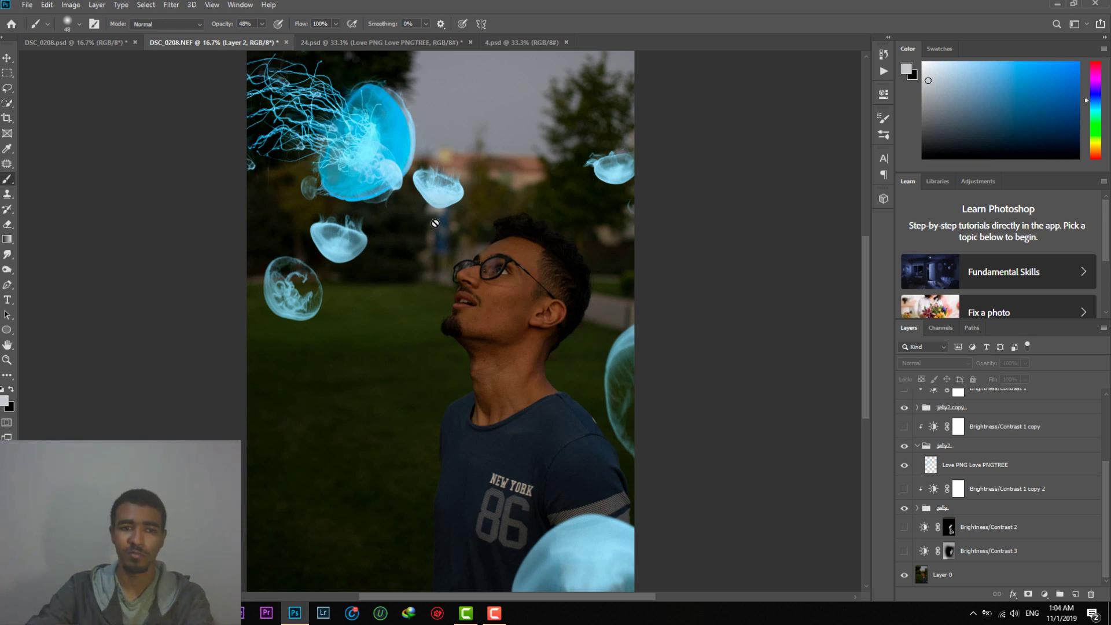
Briefly hide and reshow the jelly group and the small jellyfish layer to compare
{"action": "scroll", "coordinate": [932, 461], "scroll_direction": "up", "scroll_amount": 3}
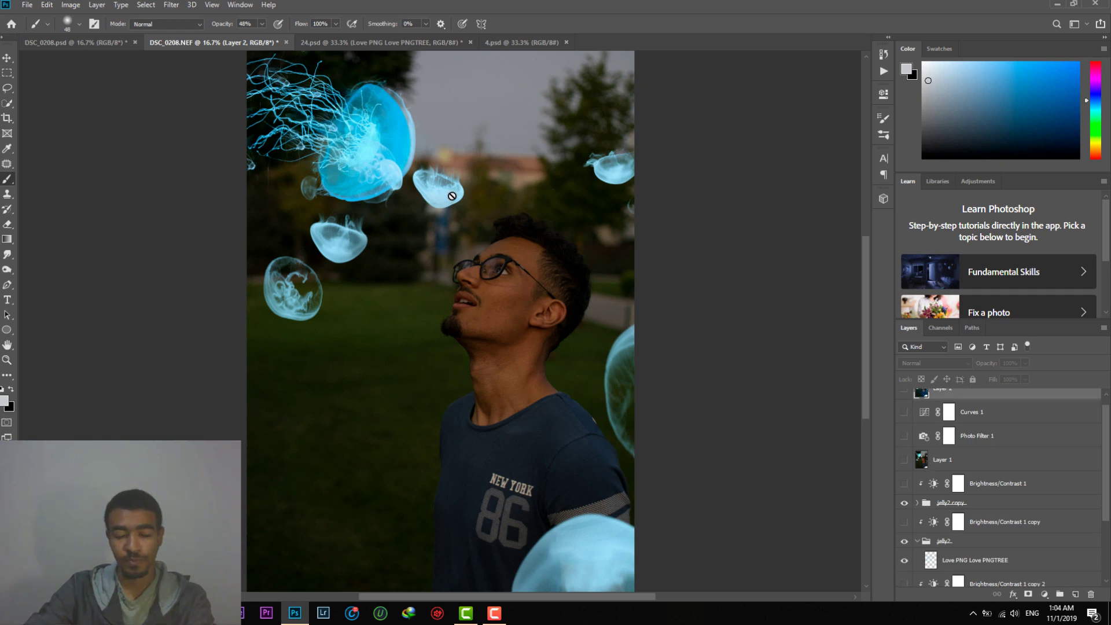
{"action": "scroll", "coordinate": [938, 511], "scroll_direction": "down", "scroll_amount": 3}
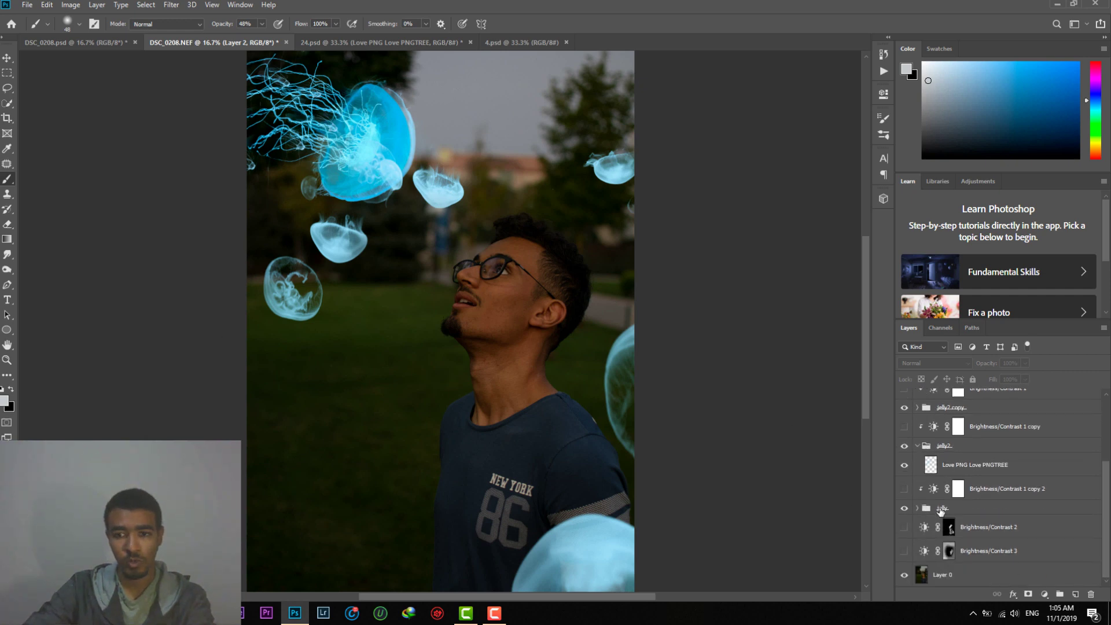
{"action": "left_click", "coordinate": [905, 512]}
{"action": "left_click", "coordinate": [905, 513]}
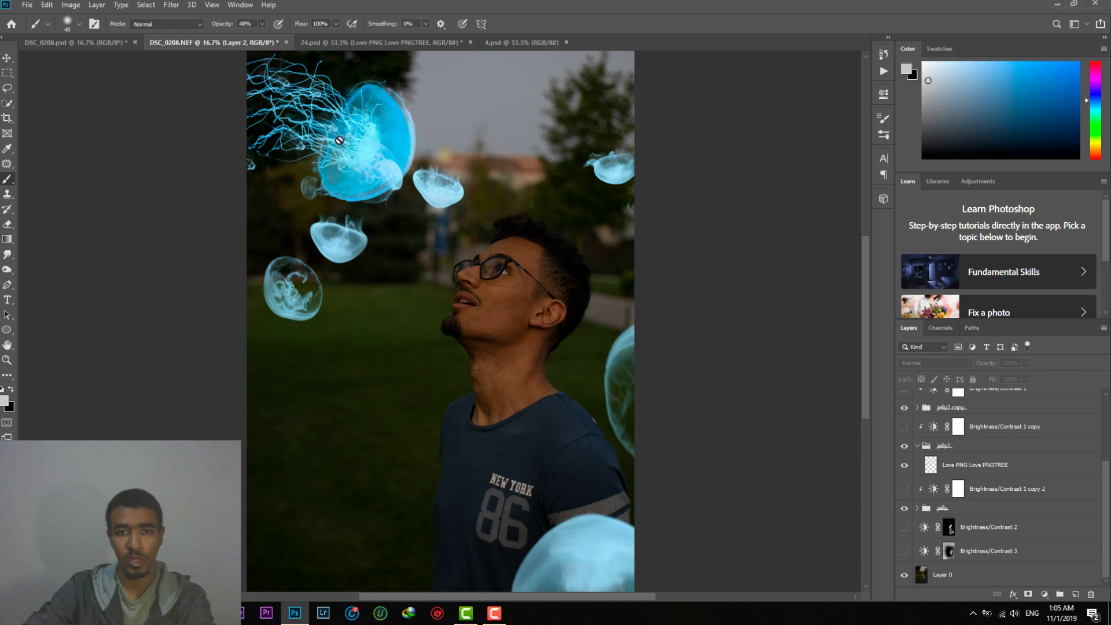
{"action": "scroll", "coordinate": [933, 513], "scroll_direction": "up", "scroll_amount": 1}
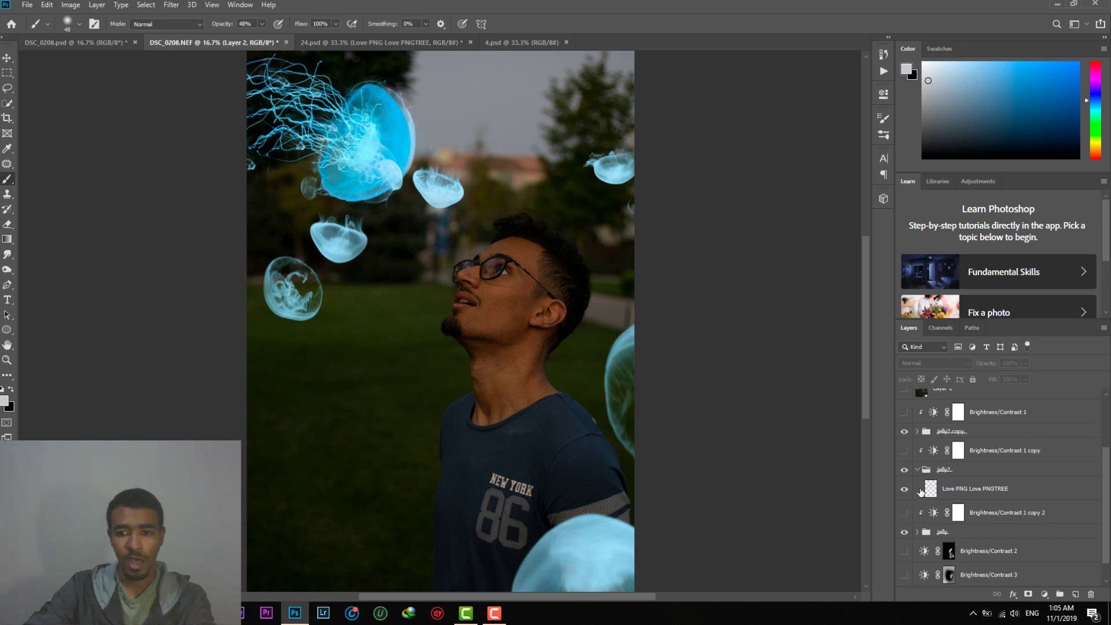
{"action": "left_click", "coordinate": [905, 490]}
{"action": "left_click", "coordinate": [904, 490]}
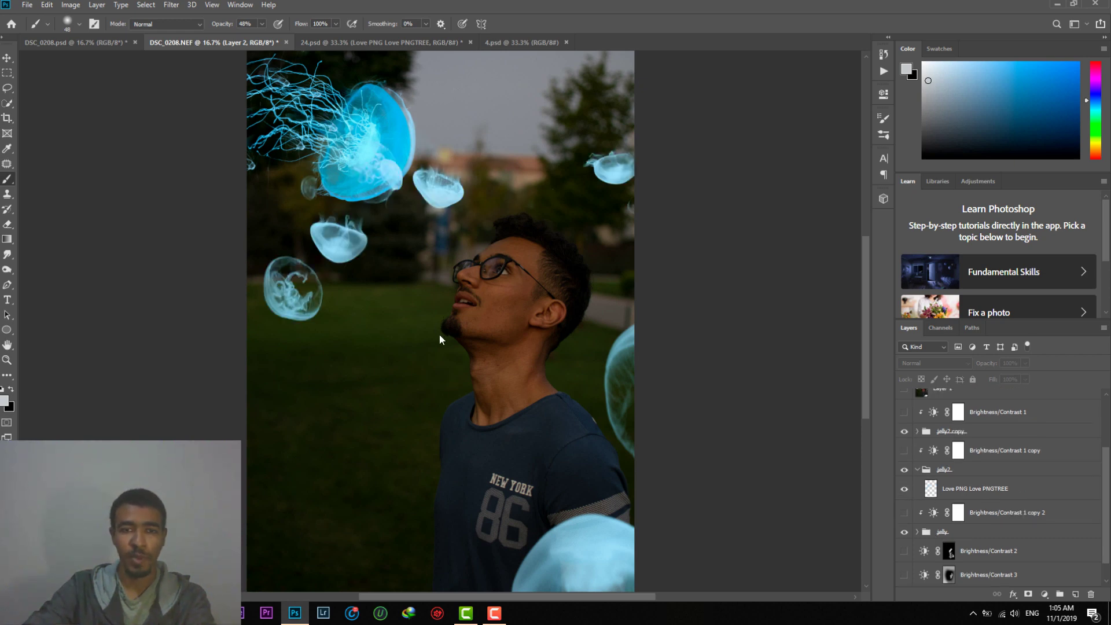
Apply a 9 pixel Gaussian Blur to the Love PNG Love PNGTREE jellyfish layer in jelly2
{"action": "left_click", "coordinate": [929, 493]}
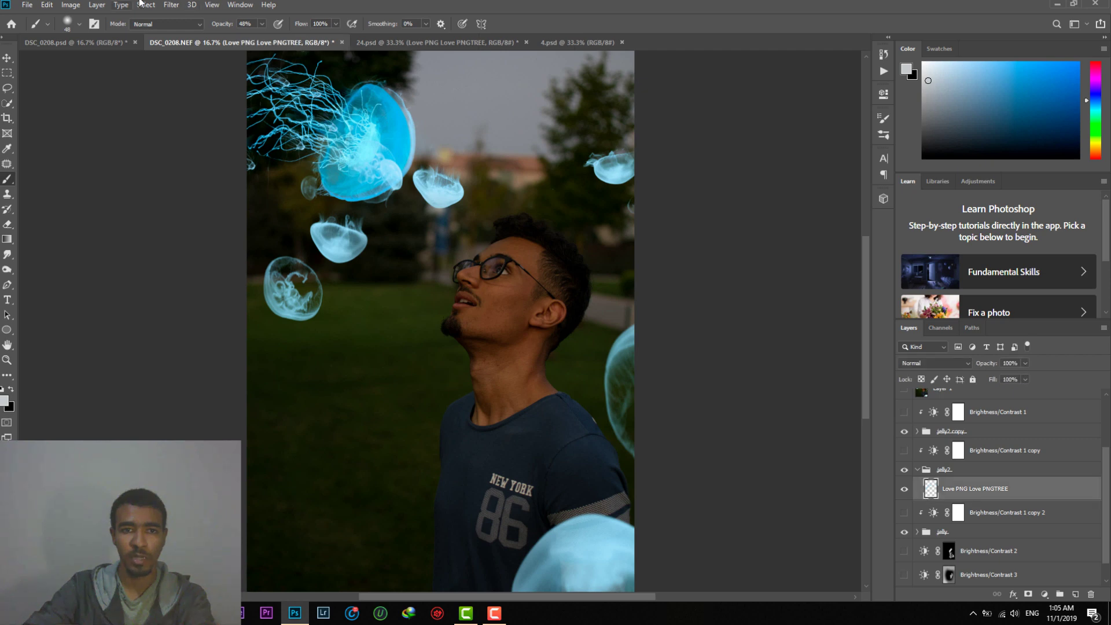
{"action": "left_click", "coordinate": [171, 5]}
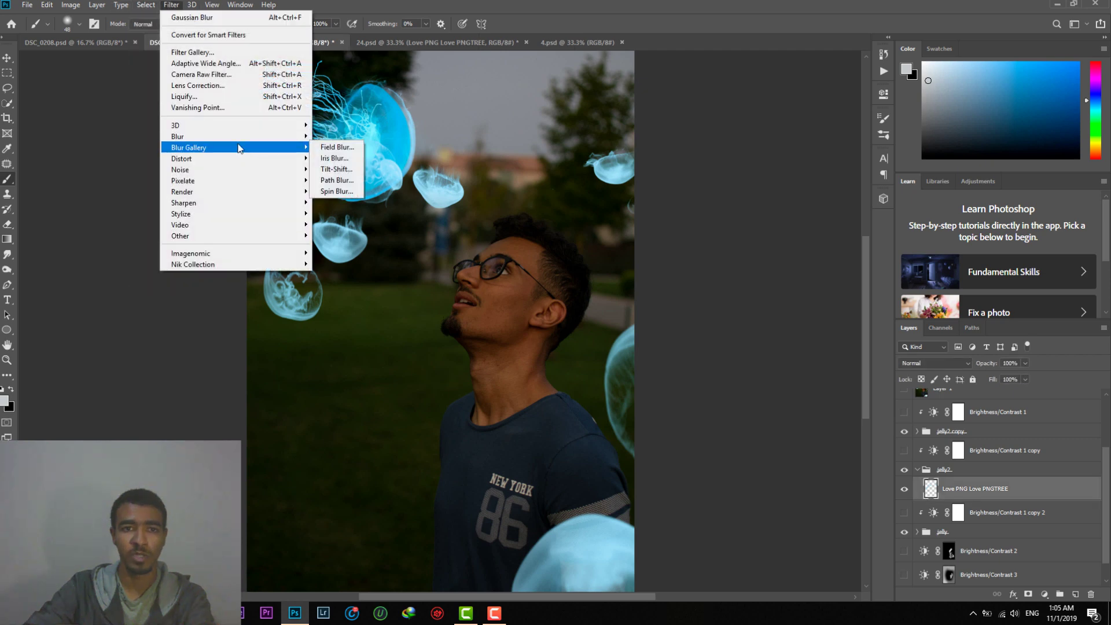
{"action": "mouse_move", "coordinate": [238, 142]}
{"action": "left_click", "coordinate": [329, 181]}
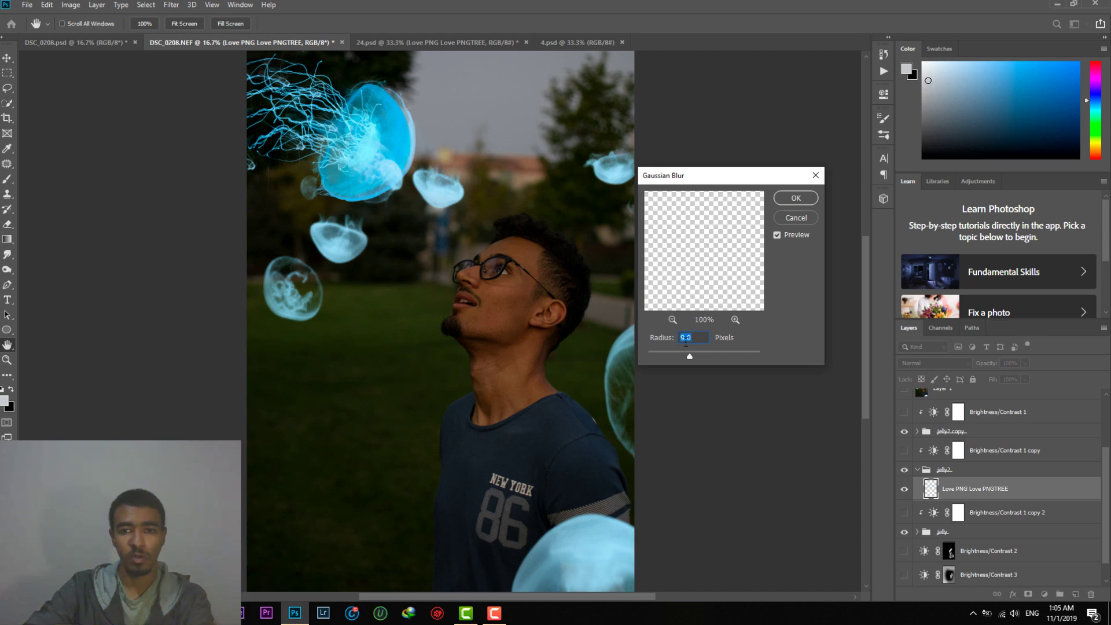
{"action": "left_click", "coordinate": [780, 200]}
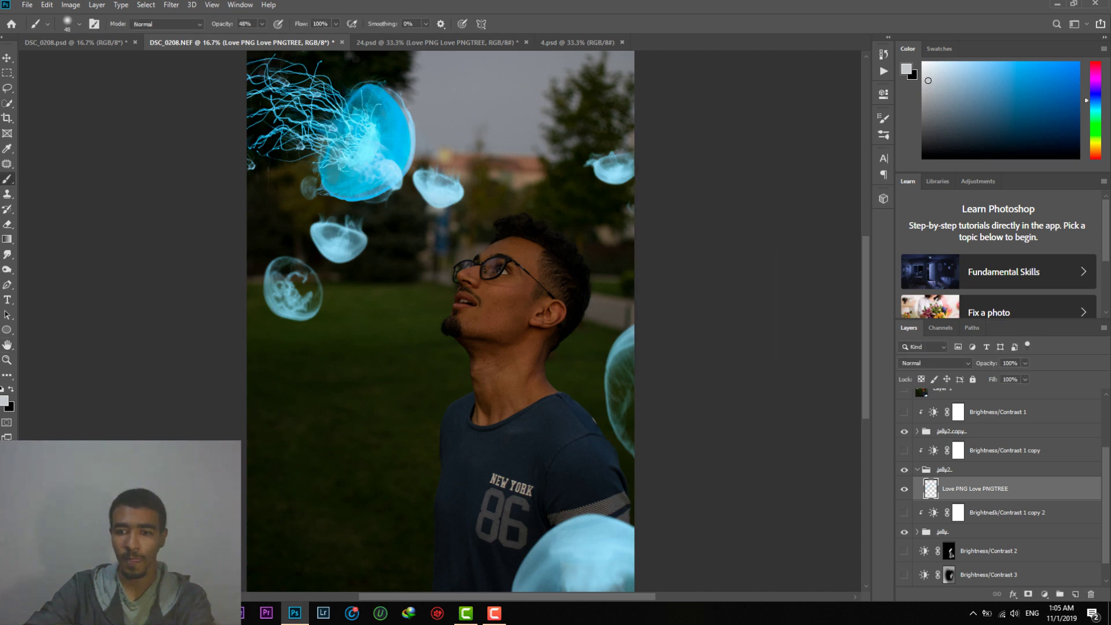
{"action": "scroll", "coordinate": [946, 504], "scroll_direction": "up", "scroll_amount": 1}
{"action": "left_click", "coordinate": [904, 457]}
{"action": "left_click", "coordinate": [905, 457]}
Blur the jellyfish layer inside the jelly2 copy group with an 18 pixel Gaussian Blur
{"action": "left_click", "coordinate": [914, 459]}
{"action": "left_click", "coordinate": [916, 456]}
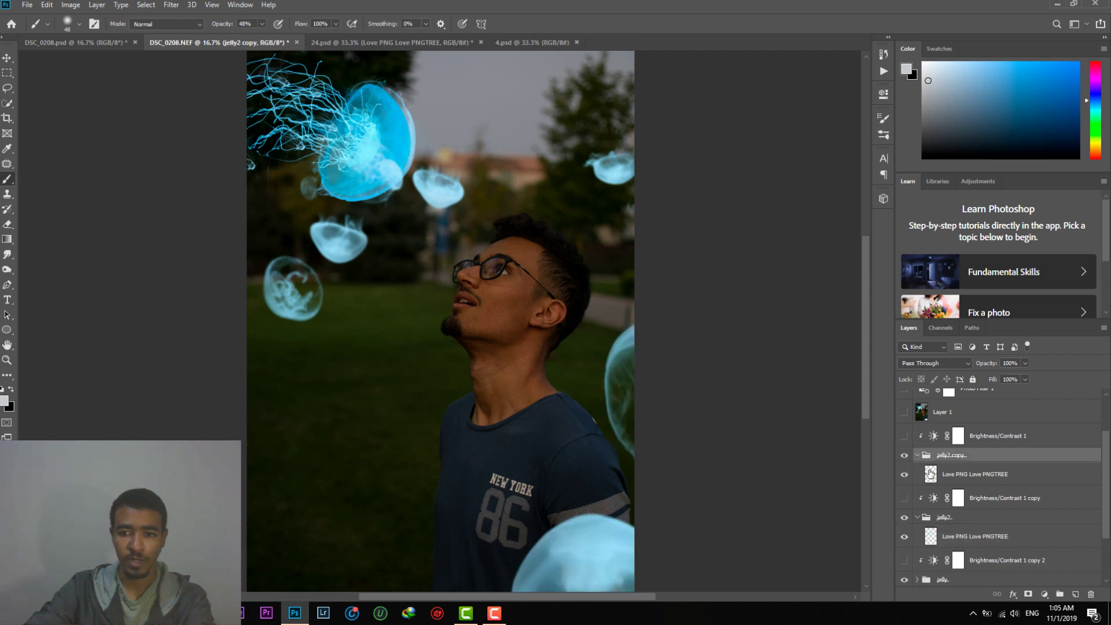
{"action": "left_click", "coordinate": [930, 474]}
{"action": "left_click", "coordinate": [171, 5]}
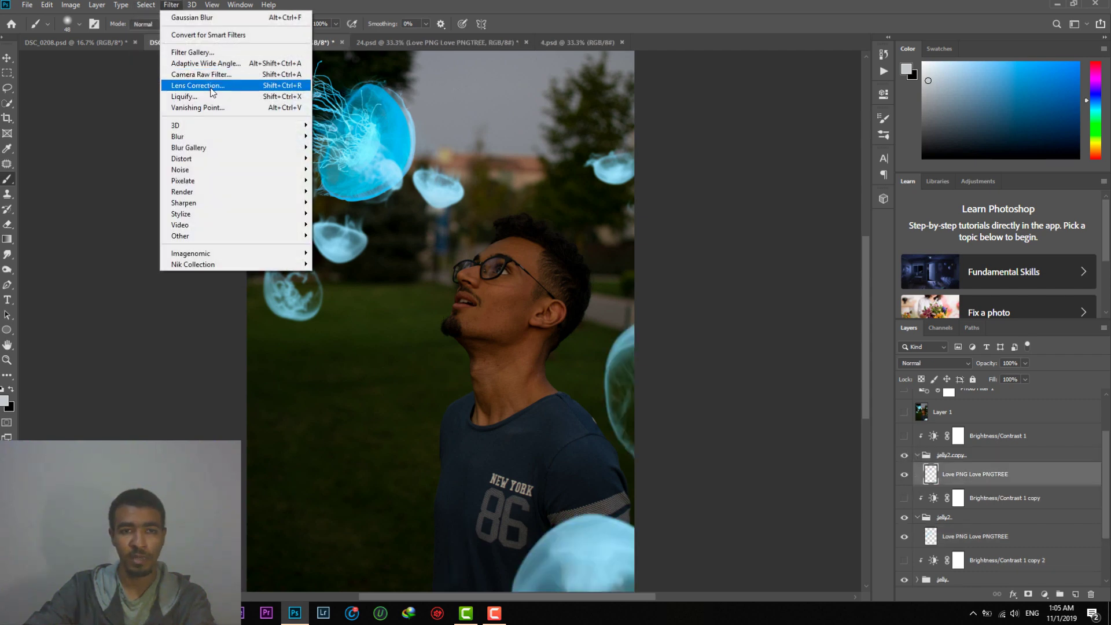
{"action": "mouse_move", "coordinate": [271, 137]}
{"action": "left_click", "coordinate": [340, 181]}
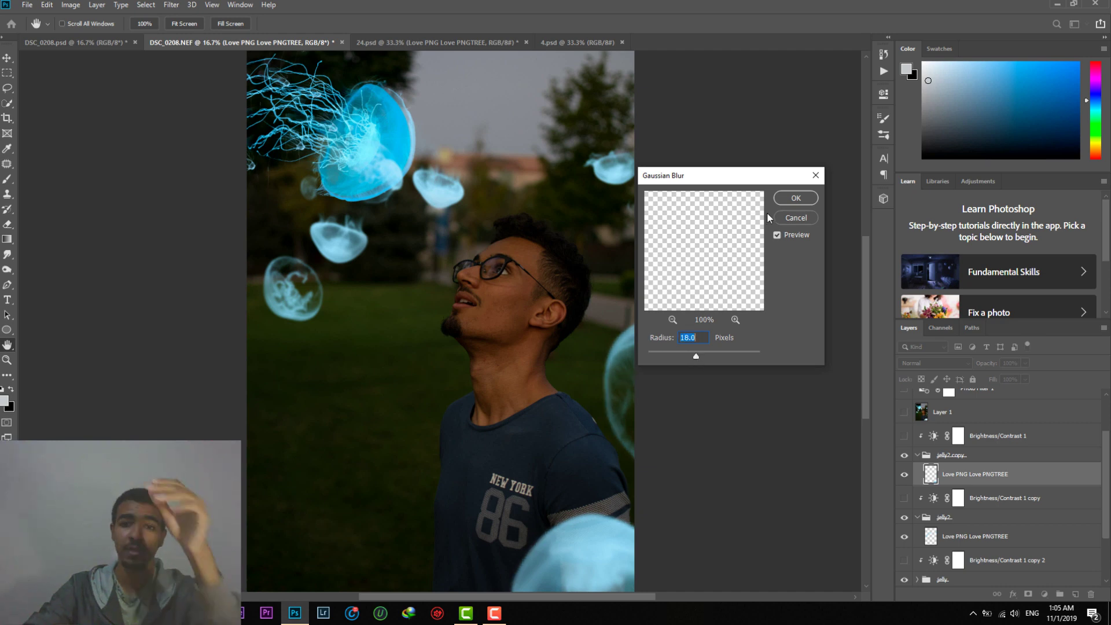
{"action": "left_click", "coordinate": [793, 197]}
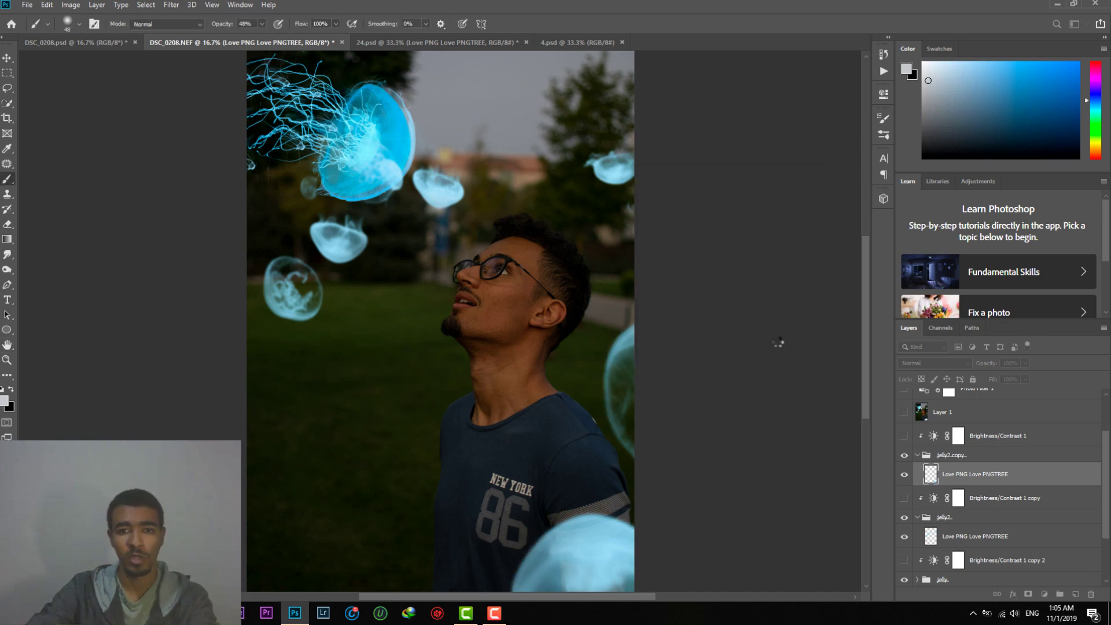
Compare the sky brightening, then switch on the Brightness/Contrast 2 face brightening
{"action": "left_click", "coordinate": [916, 455]}
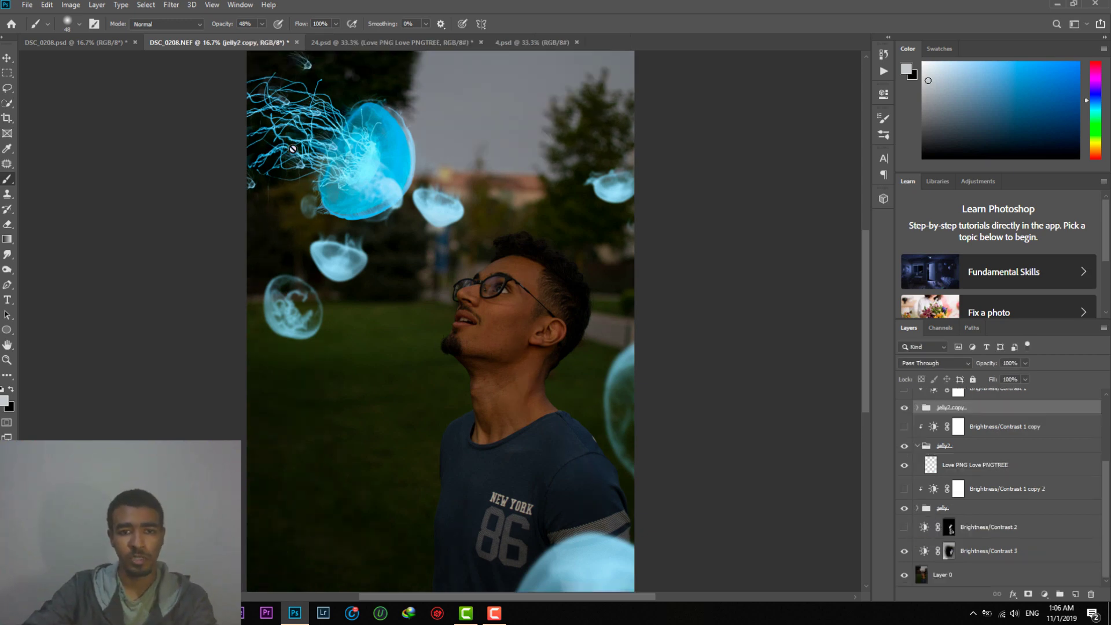
{"action": "left_click", "coordinate": [907, 552]}
{"action": "left_click", "coordinate": [908, 552]}
{"action": "left_click", "coordinate": [907, 552]}
{"action": "left_click", "coordinate": [907, 552]}
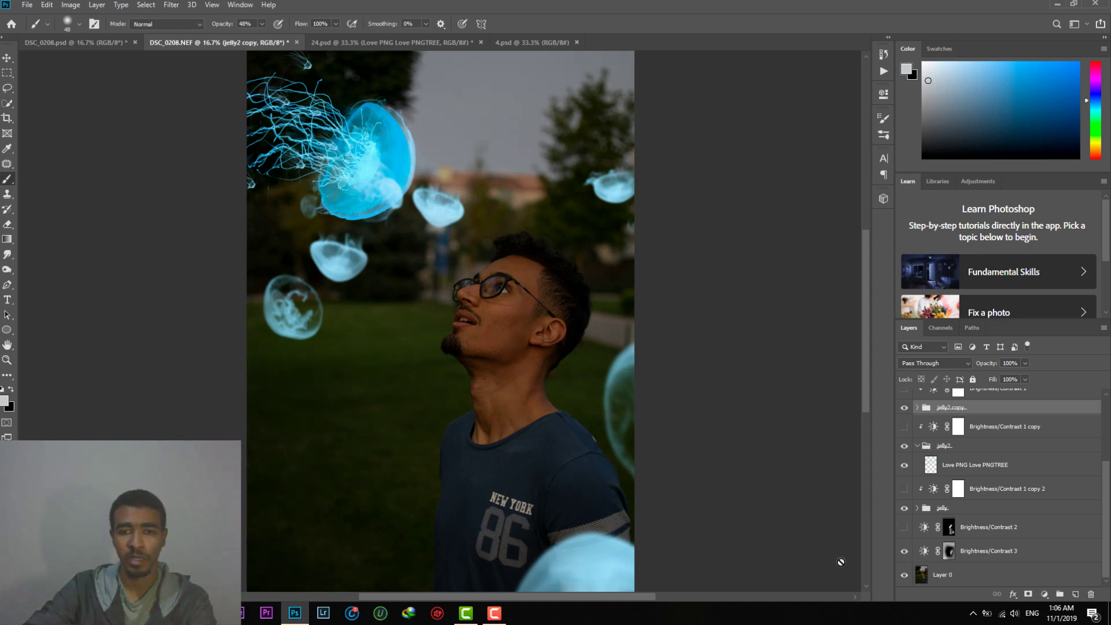
{"action": "left_click", "coordinate": [905, 527]}
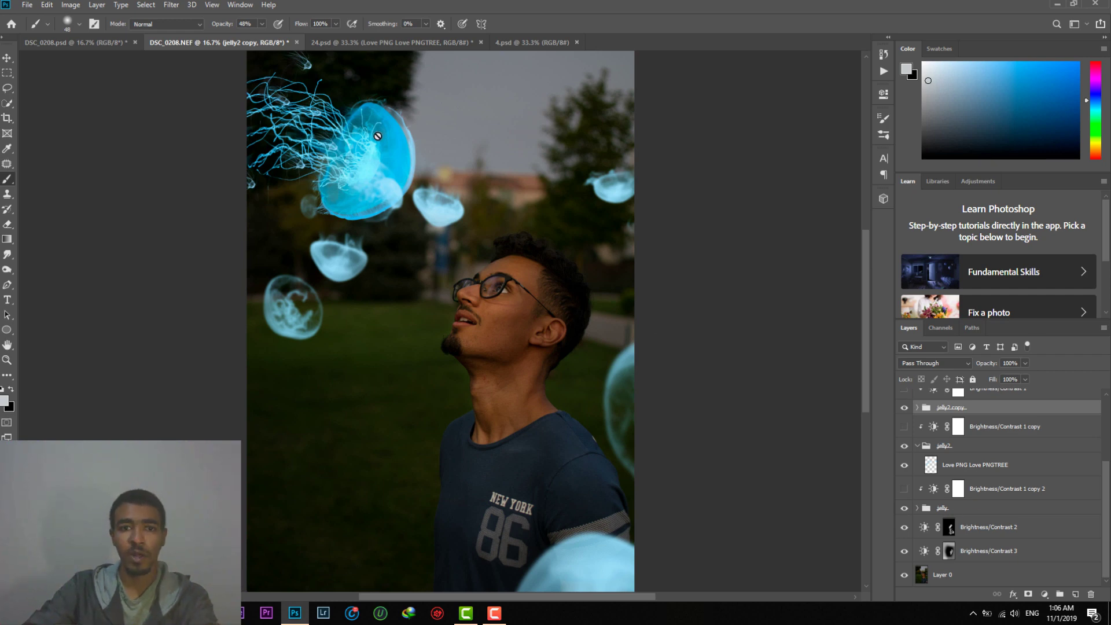
Switch on the Brightness/Contrast 1 copy adjustment brightening jelly2 copy
{"action": "left_click", "coordinate": [903, 489]}
{"action": "left_click", "coordinate": [903, 489]}
{"action": "left_click", "coordinate": [903, 489]}
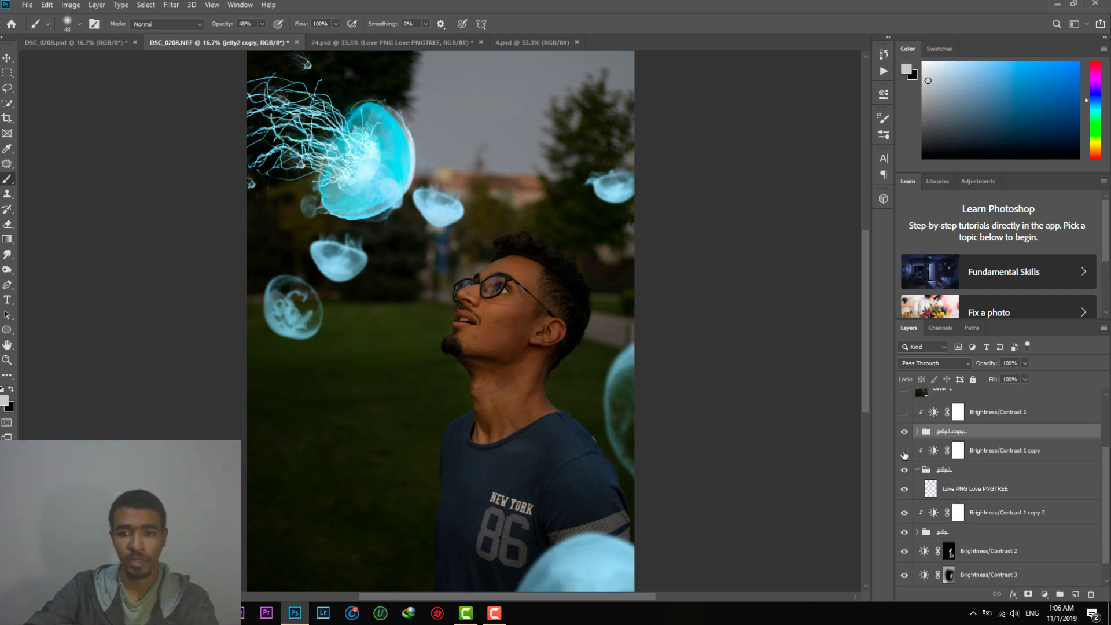
{"action": "left_click", "coordinate": [904, 427]}
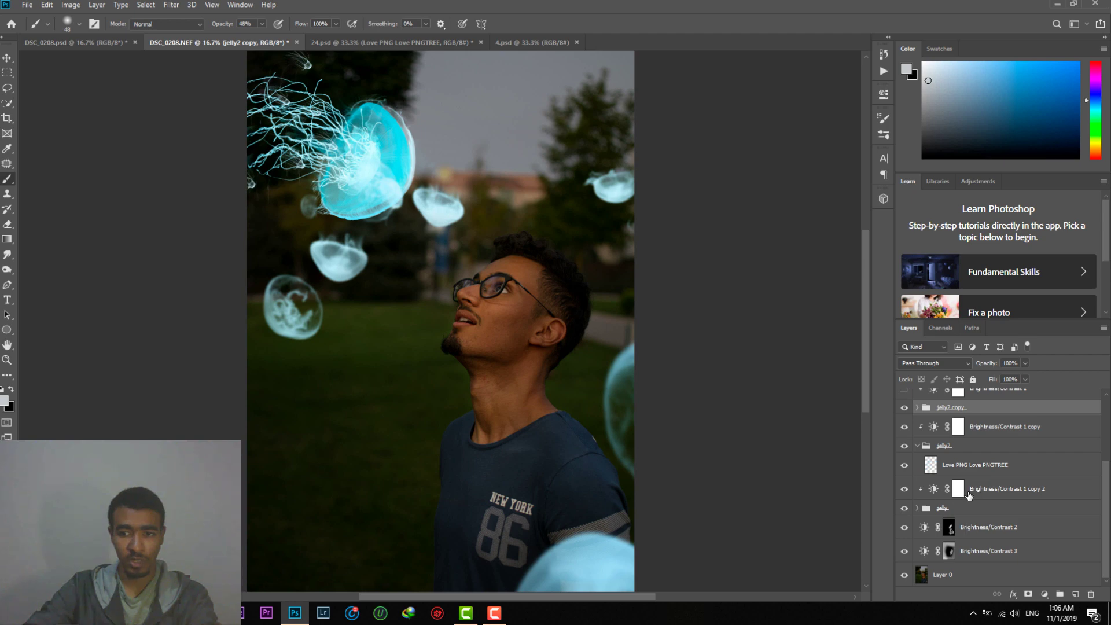
Delete the Brightness/Contrast 1 copy 2 adjustment and check the jelly group's effect
{"action": "left_click", "coordinate": [903, 490]}
{"action": "left_click", "coordinate": [903, 489]}
{"action": "left_click", "coordinate": [993, 493]}
{"action": "key", "text": "Delete"}
{"action": "left_click", "coordinate": [905, 507]}
{"action": "left_click", "coordinate": [905, 508]}
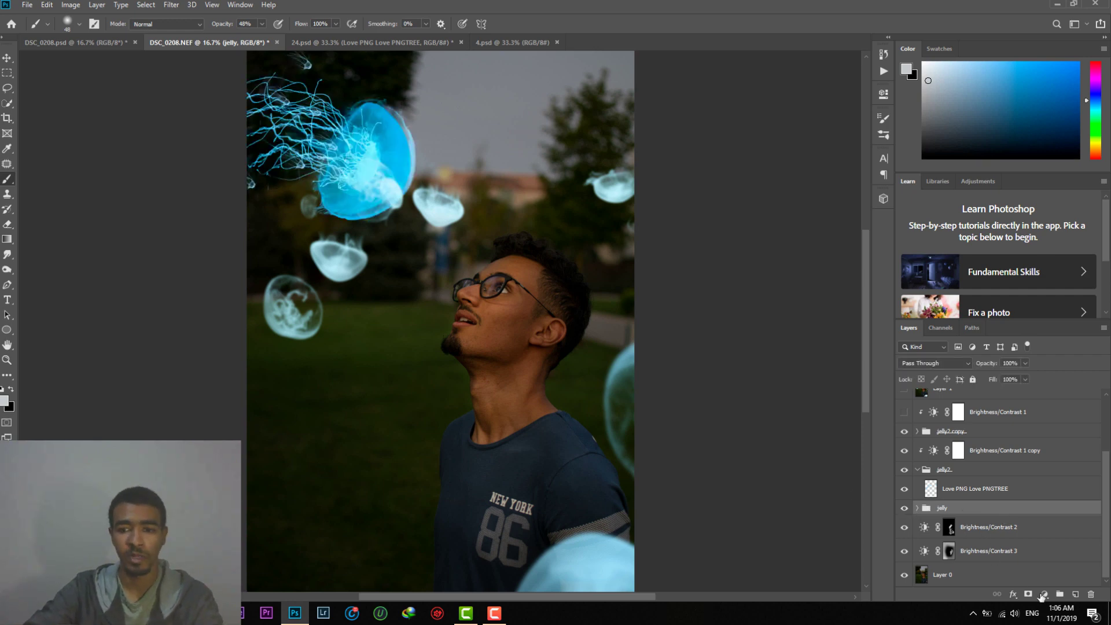
Add Brightness/Contrast 4 at brightness 65, clipped to the jelly2 jellyfish layer
{"action": "left_click", "coordinate": [1043, 594]}
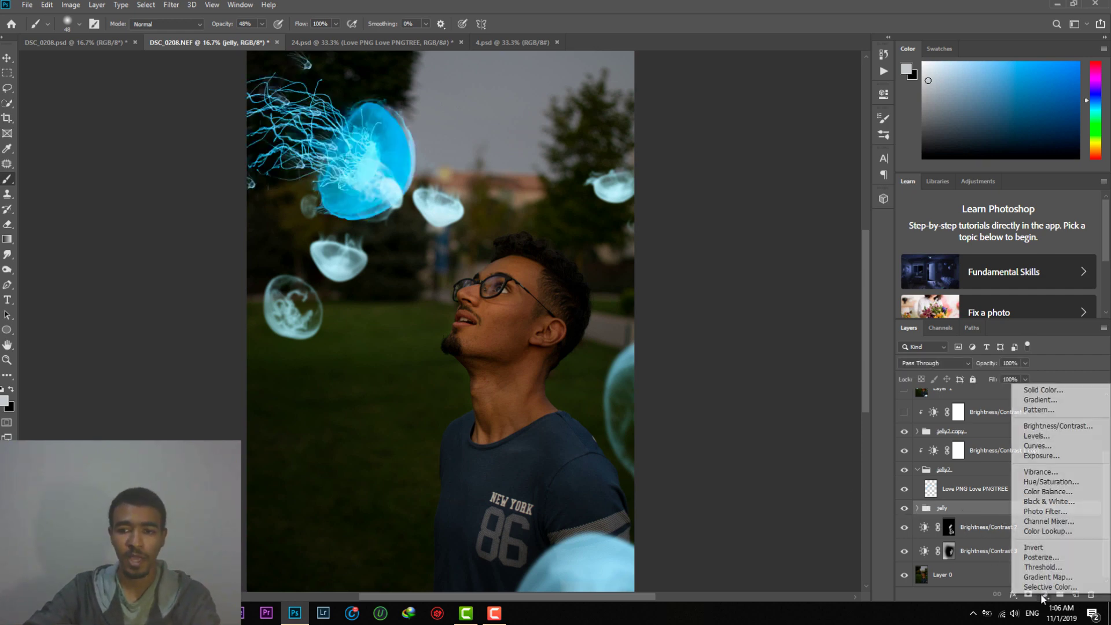
{"action": "left_click", "coordinate": [1036, 427]}
{"action": "left_click", "coordinate": [785, 159]}
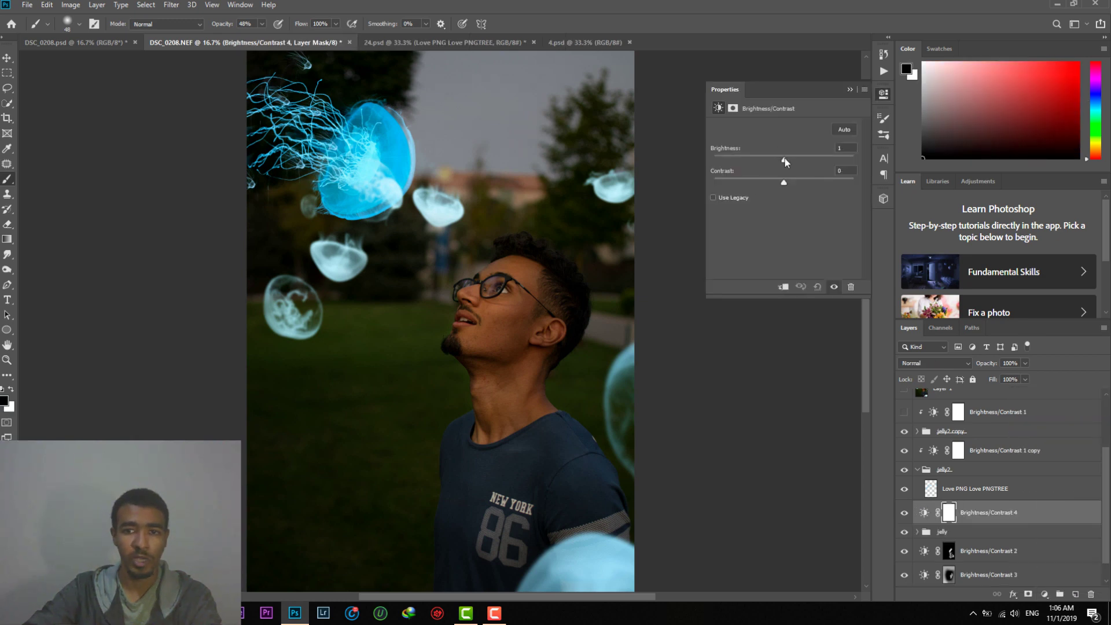
{"action": "mouse_move", "coordinate": [785, 159]}
{"action": "left_mouse_down"}
{"action": "mouse_move", "coordinate": [831, 168]}
{"action": "mouse_move", "coordinate": [780, 166]}
{"action": "mouse_move", "coordinate": [805, 161]}
{"action": "left_mouse_up"}
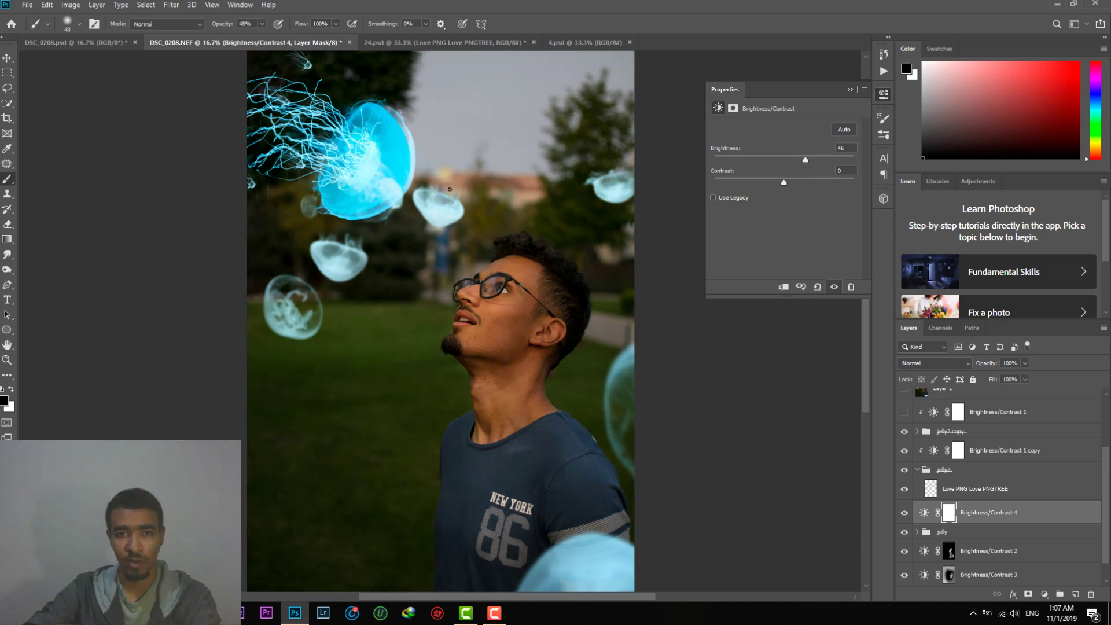
{"action": "left_click", "coordinate": [783, 287]}
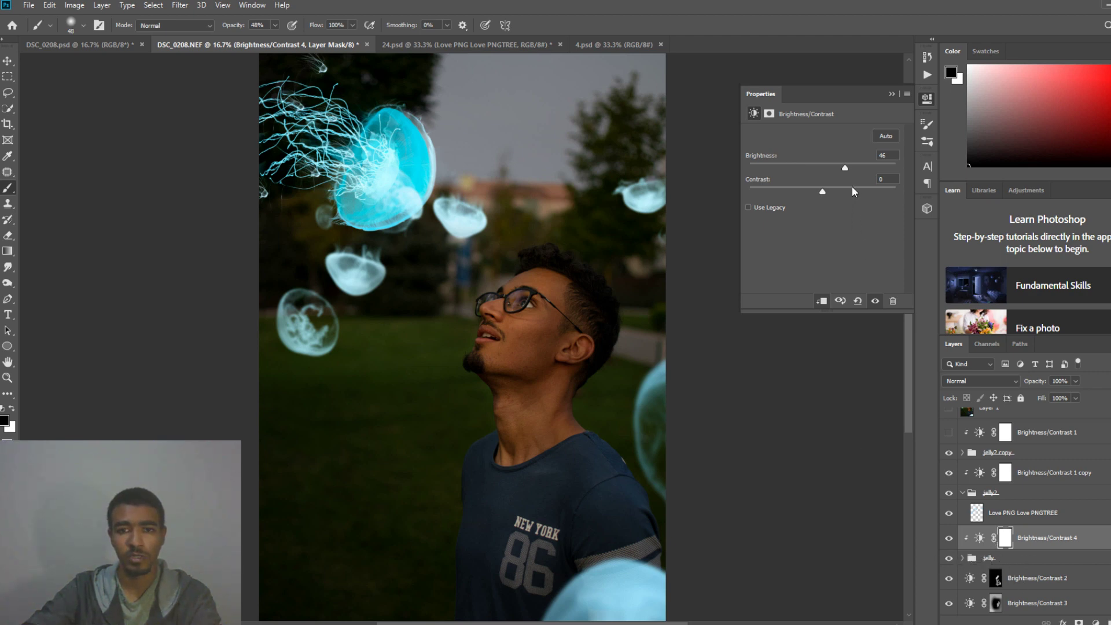
{"action": "mouse_move", "coordinate": [845, 164]}
{"action": "left_mouse_down"}
{"action": "mouse_move", "coordinate": [820, 171]}
{"action": "mouse_move", "coordinate": [860, 172]}
{"action": "left_mouse_up"}
{"action": "left_click", "coordinate": [891, 94]}
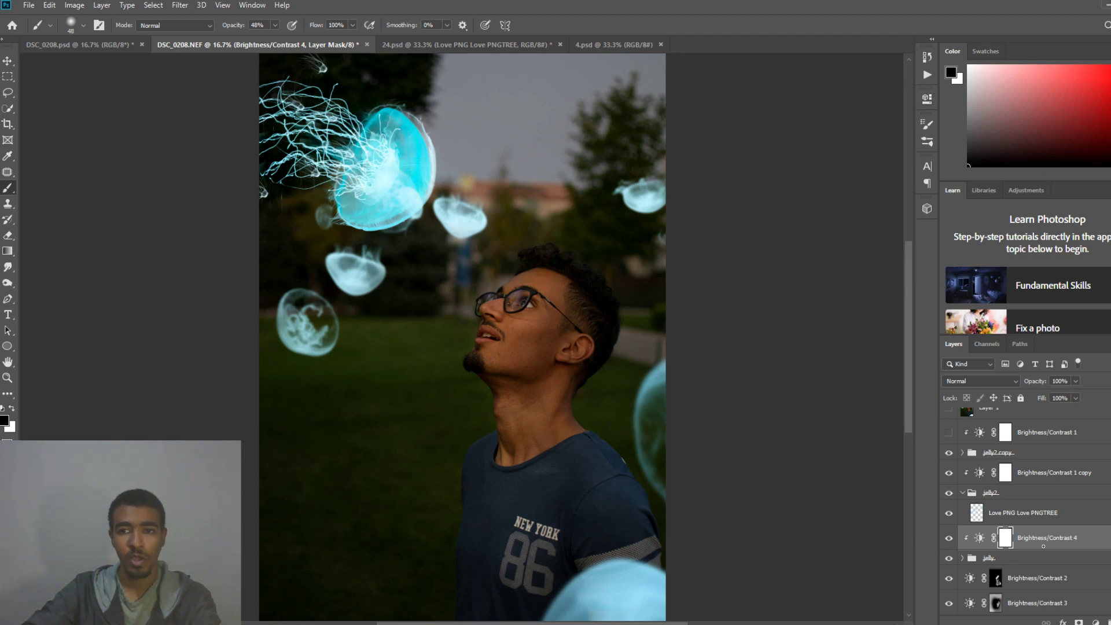
Compare jelly2 and Brightness/Contrast 1 copy, then switch on Brightness/Contrast 1
{"action": "left_click", "coordinate": [948, 494]}
{"action": "left_click", "coordinate": [949, 493]}
{"action": "left_click", "coordinate": [949, 473]}
{"action": "left_click", "coordinate": [949, 473]}
{"action": "scroll", "coordinate": [949, 477], "scroll_direction": "up", "scroll_amount": 1}
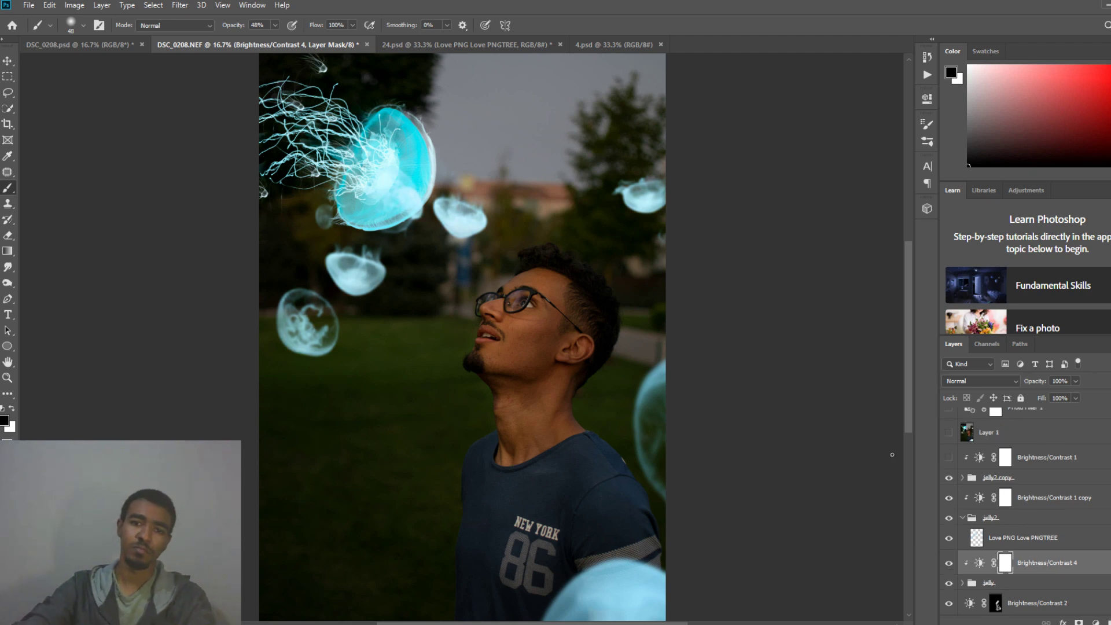
{"action": "left_click", "coordinate": [949, 457]}
{"action": "left_click", "coordinate": [949, 457]}
{"action": "left_click", "coordinate": [949, 457]}
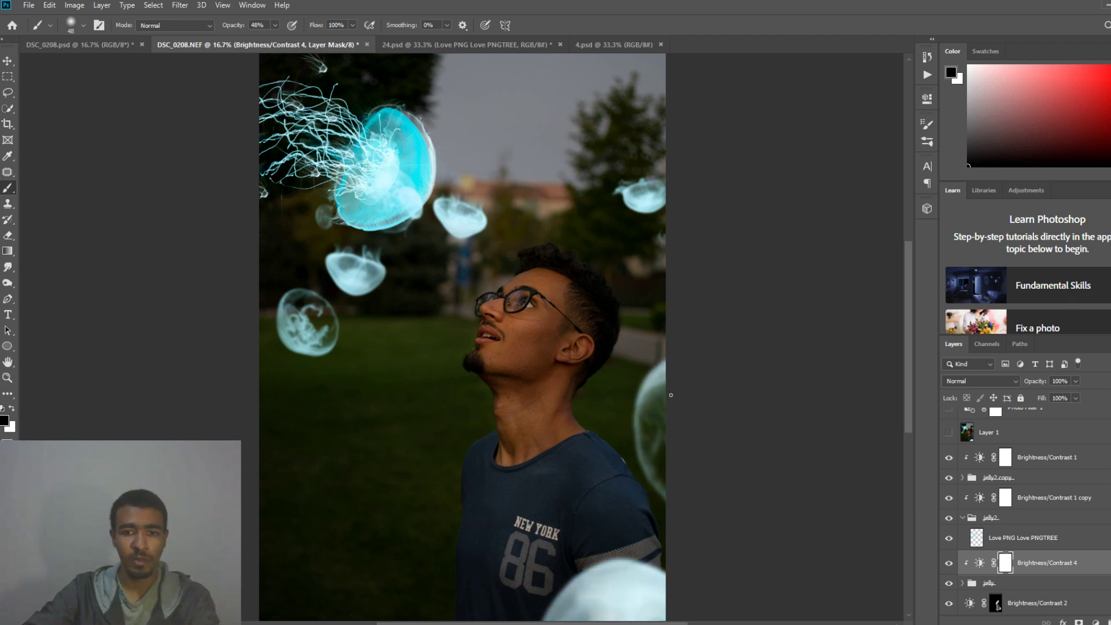
Show Layer 1 and compare against the finished DSC_0208.psd composite
{"action": "scroll", "coordinate": [954, 507], "scroll_direction": "up", "scroll_amount": 3}
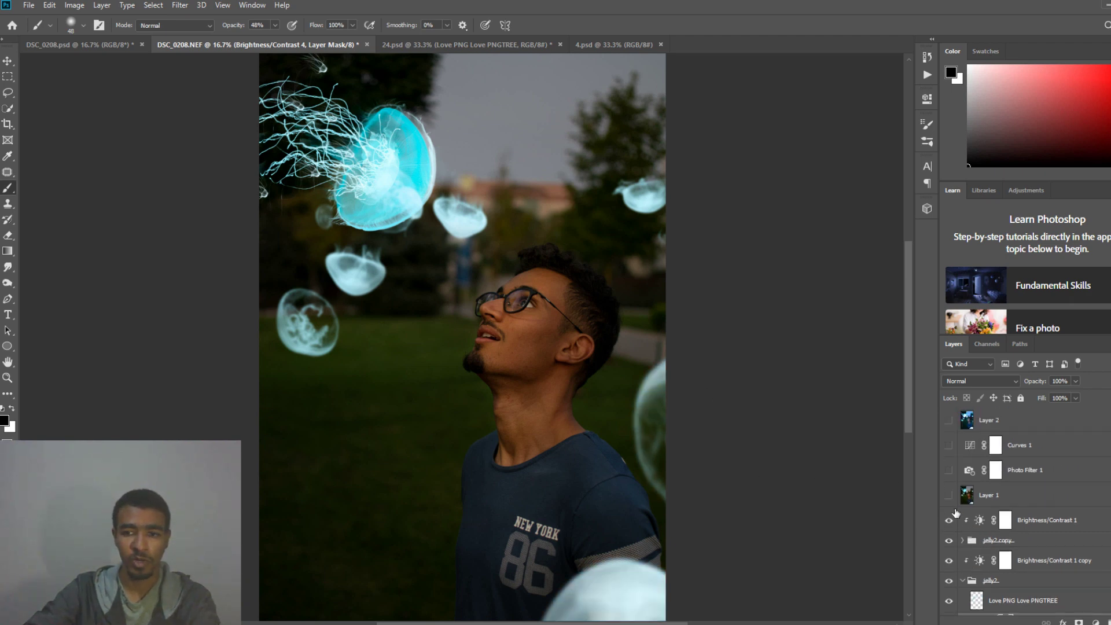
{"action": "left_click", "coordinate": [948, 497]}
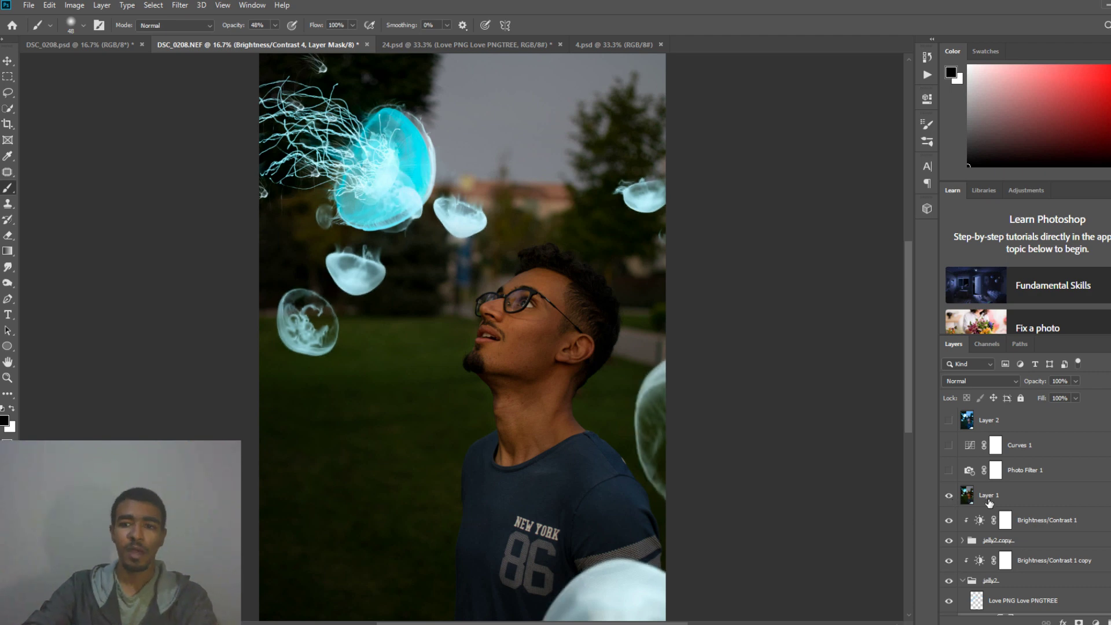
{"action": "left_click", "coordinate": [81, 44]}
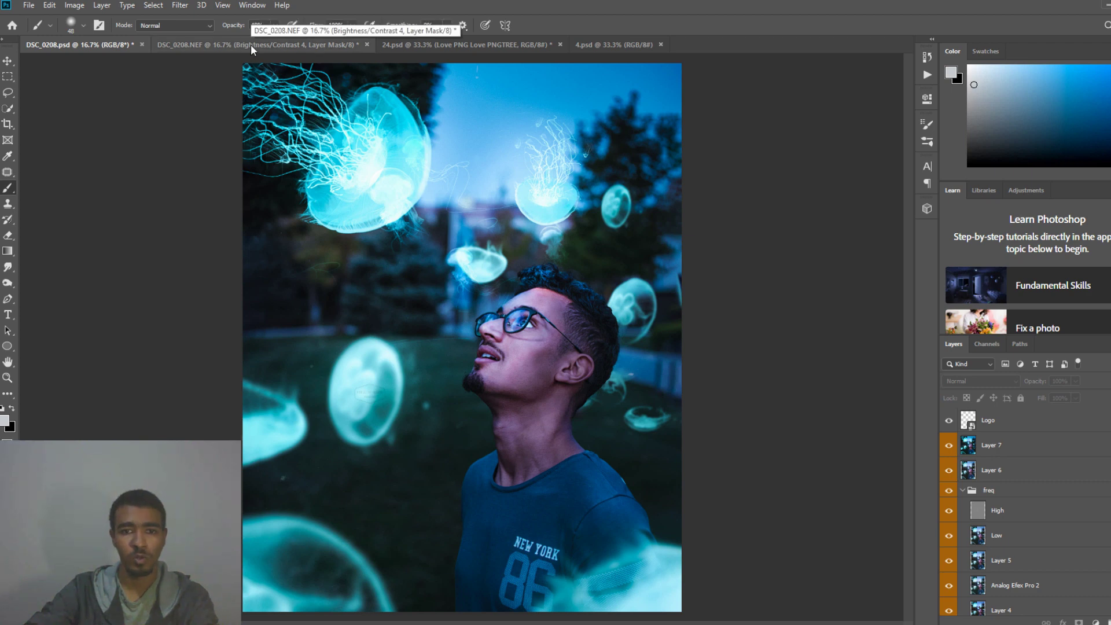
{"action": "left_click", "coordinate": [251, 44]}
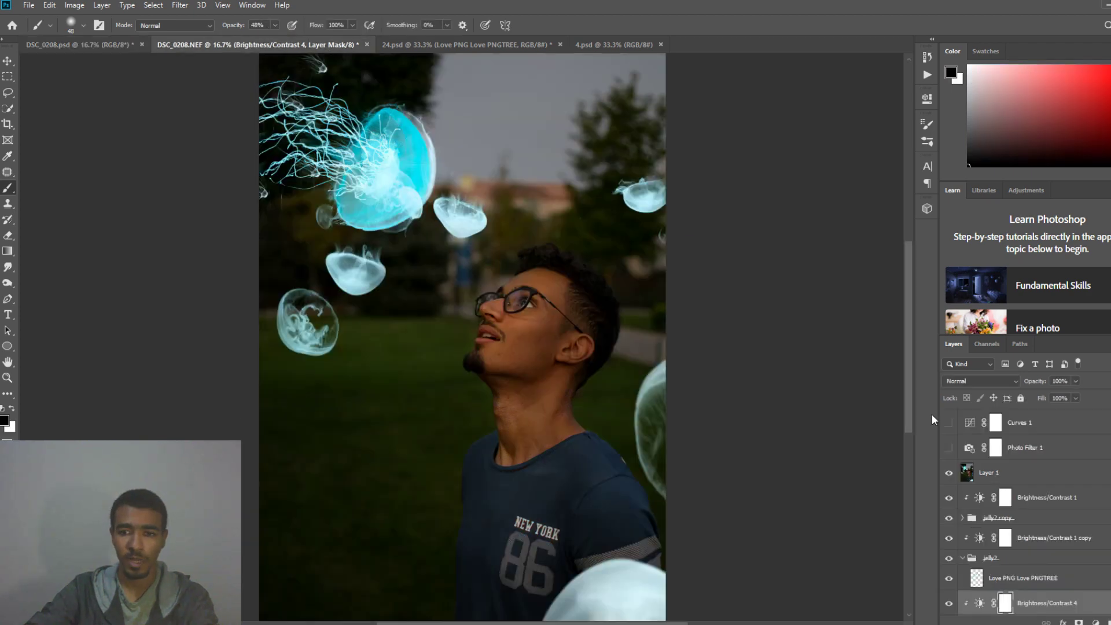
Preview the old Photo Filter 1 briefly, then delete that layer
{"action": "scroll", "coordinate": [1059, 519], "scroll_direction": "up", "scroll_amount": 1}
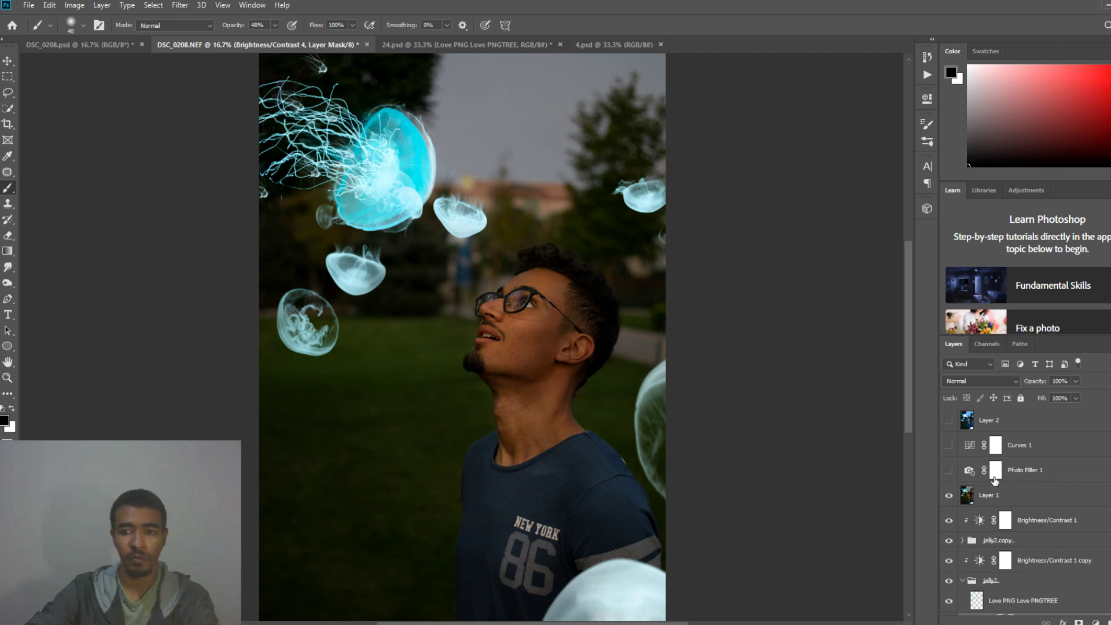
{"action": "left_click", "coordinate": [948, 471]}
{"action": "left_click", "coordinate": [948, 471]}
{"action": "left_click", "coordinate": [1027, 472]}
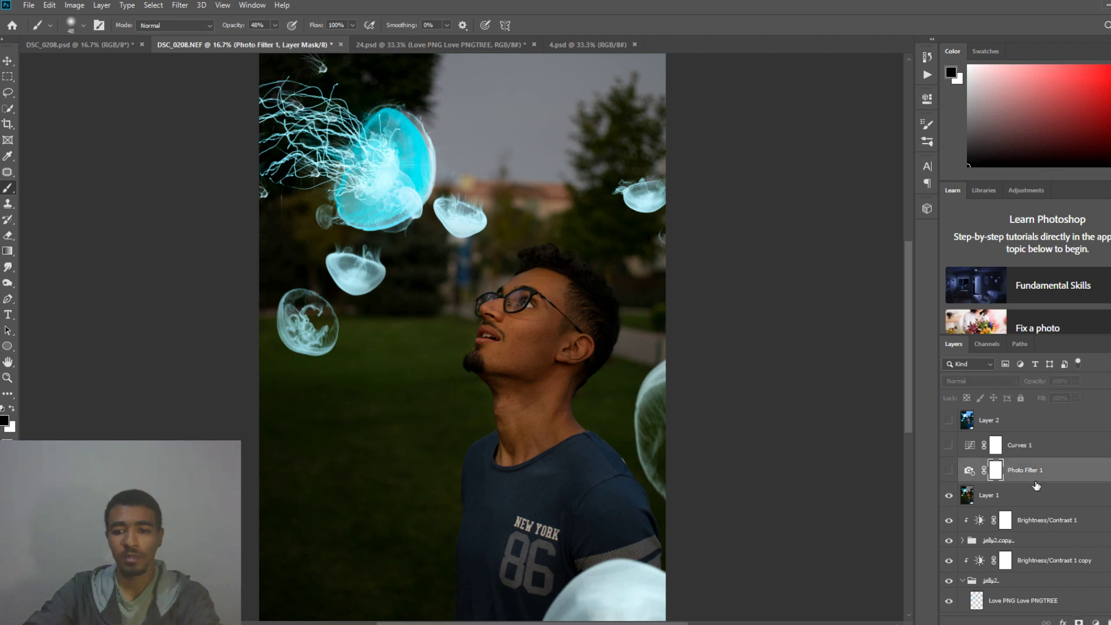
{"action": "key", "text": "Delete"}
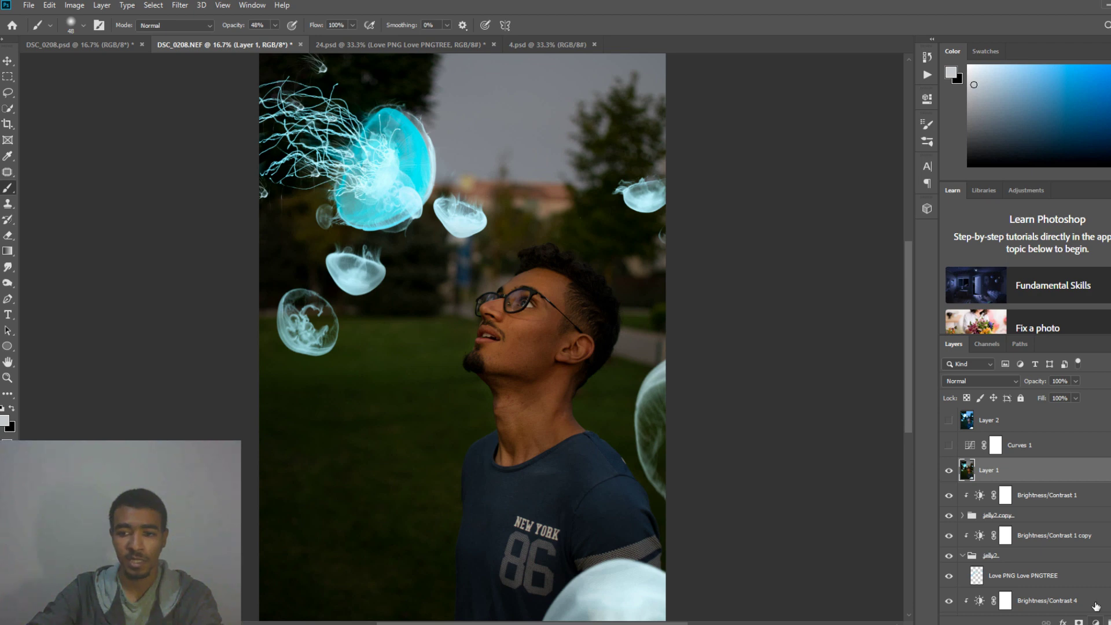
Add Photo Filter 1 set to Cooling Filter (82) at 57% density and compare it on and off
{"action": "left_click", "coordinate": [1094, 622]}
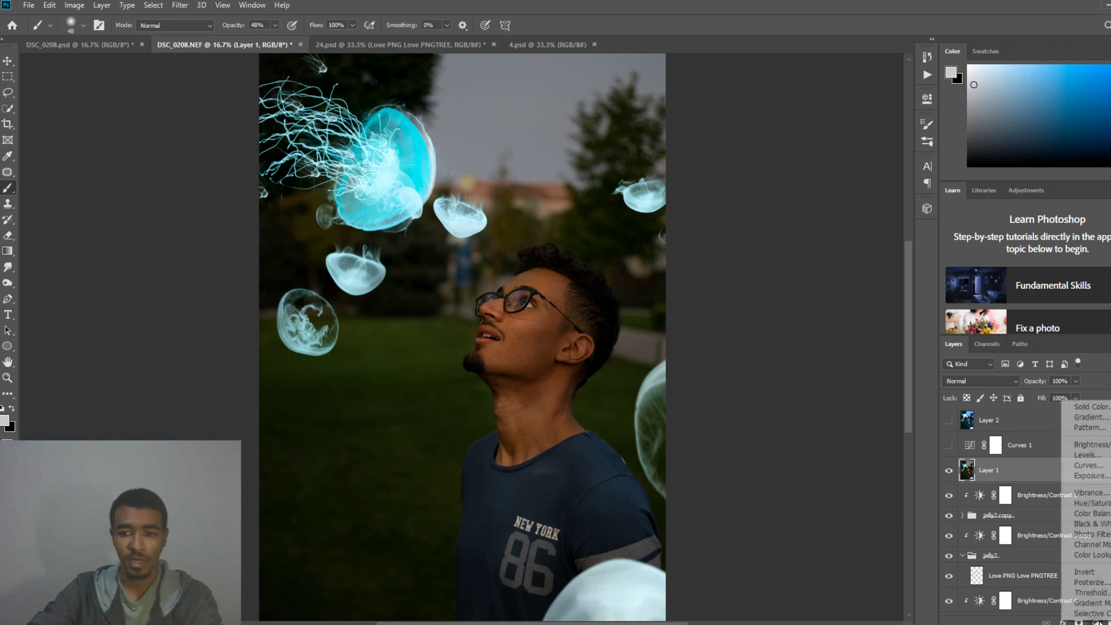
{"action": "left_click", "coordinate": [1090, 534]}
{"action": "left_click", "coordinate": [817, 132]}
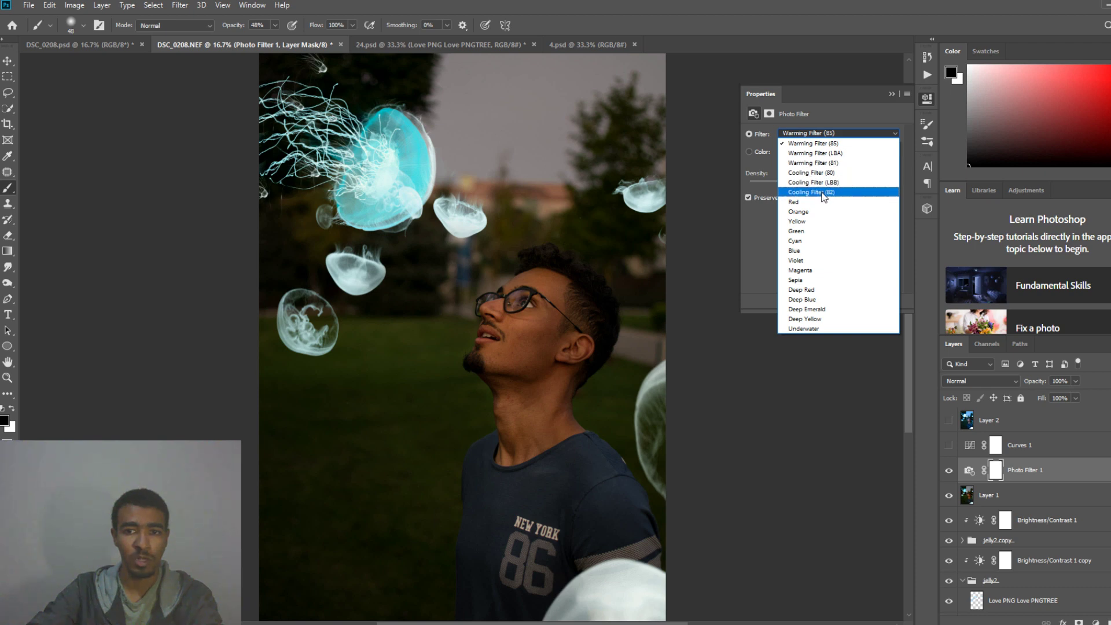
{"action": "left_click", "coordinate": [823, 193]}
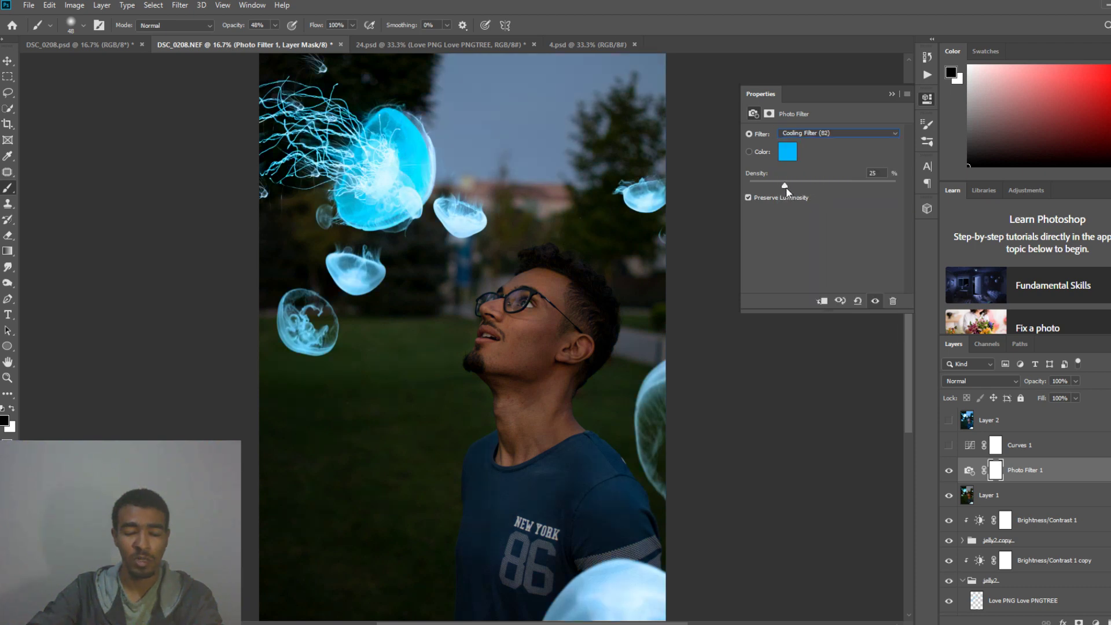
{"action": "left_click_drag", "start_coordinate": [786, 187], "coordinate": [828, 197]}
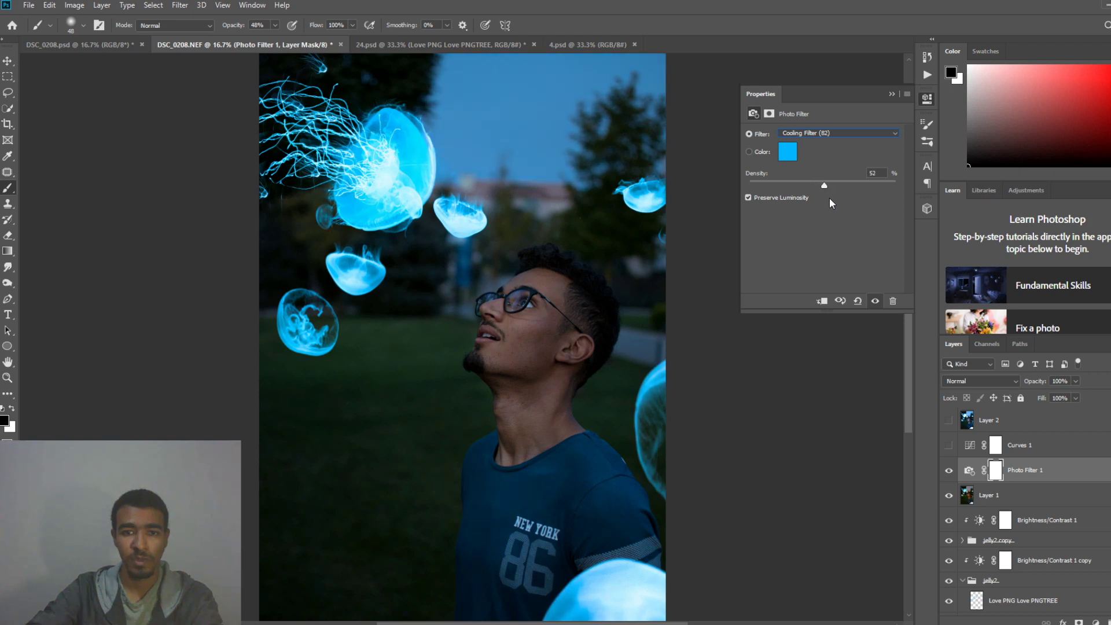
{"action": "left_click", "coordinate": [891, 94]}
{"action": "left_click", "coordinate": [948, 470]}
{"action": "left_click", "coordinate": [948, 470]}
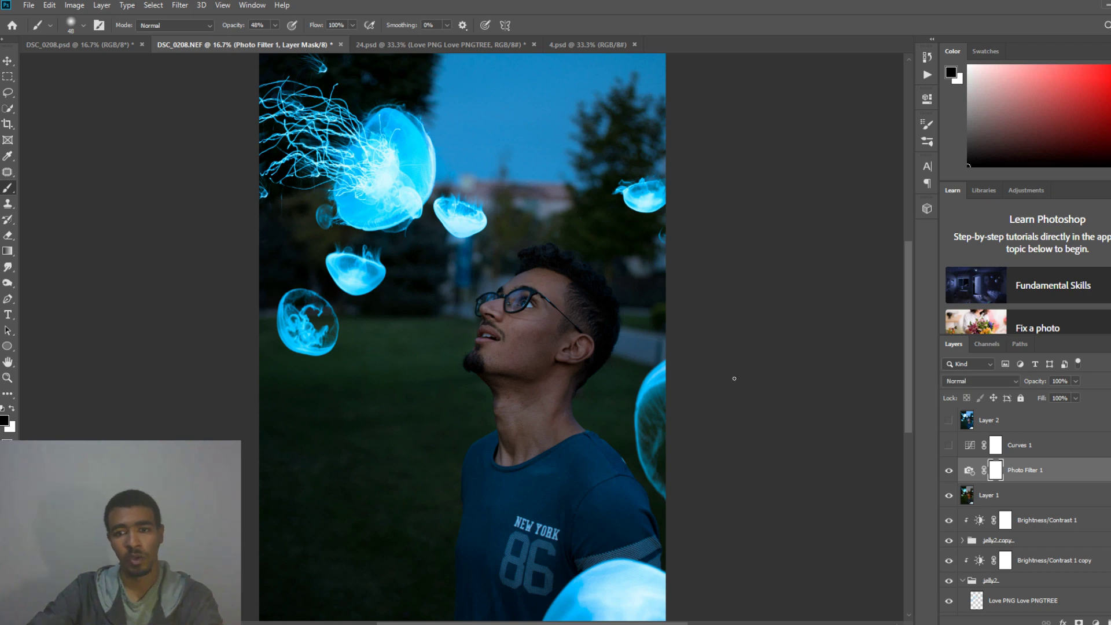
Delete the old Curves 1 adjustment layer
{"action": "scroll", "coordinate": [382, 375], "scroll_direction": "down", "scroll_amount": 2}
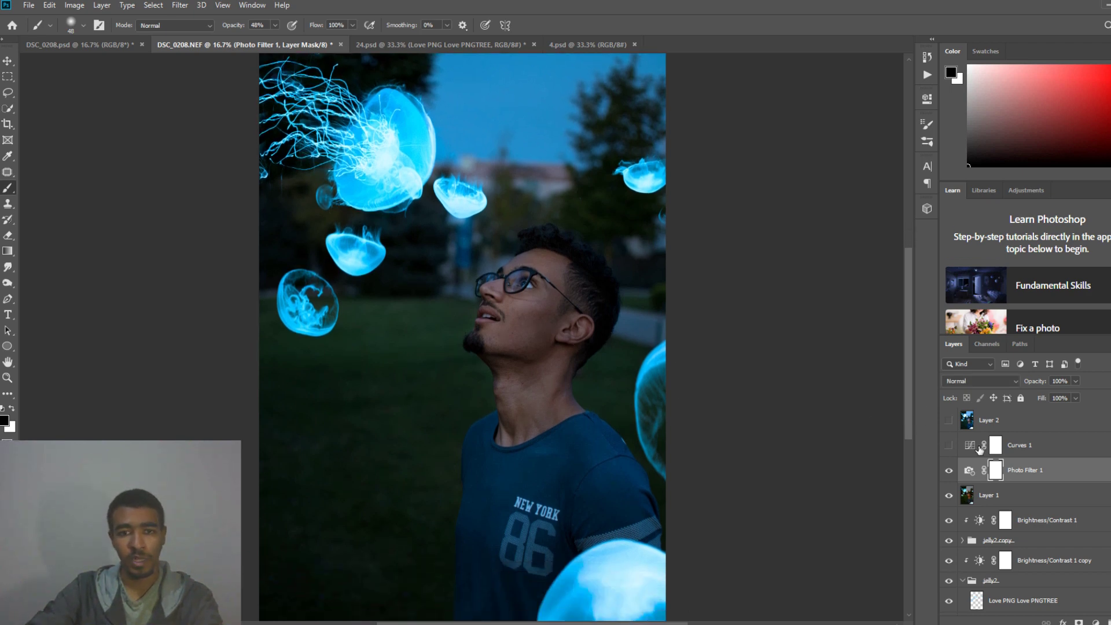
{"action": "left_click", "coordinate": [1034, 448]}
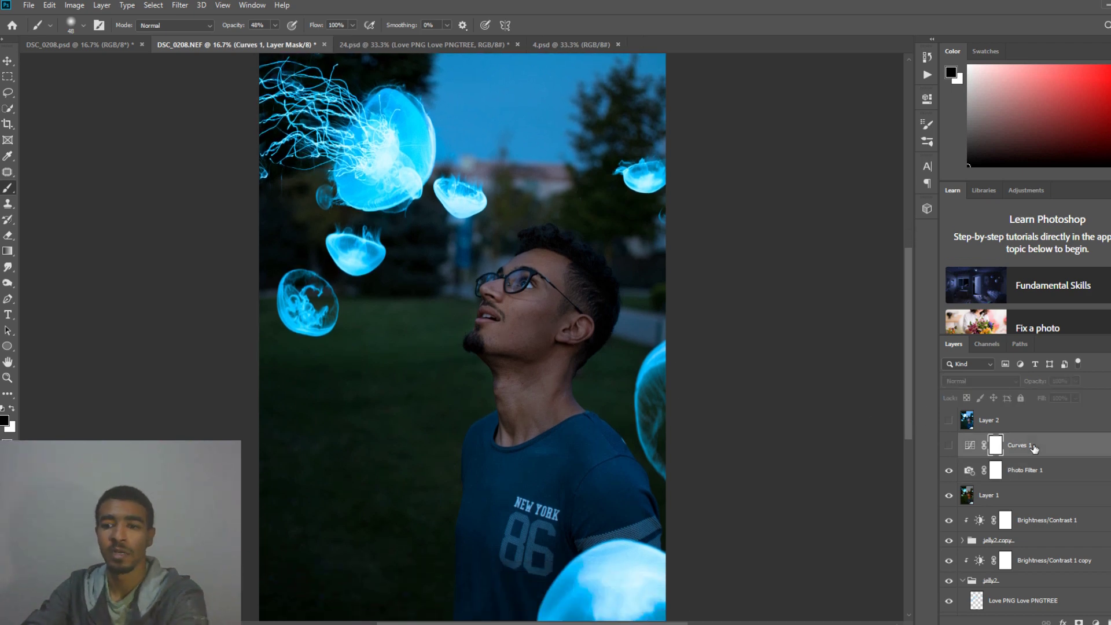
{"action": "key", "text": "Delete"}
Add a new Curves layer with an S-shaped RGB curve lifting highlights and deepening contrast
{"action": "left_click", "coordinate": [1095, 622]}
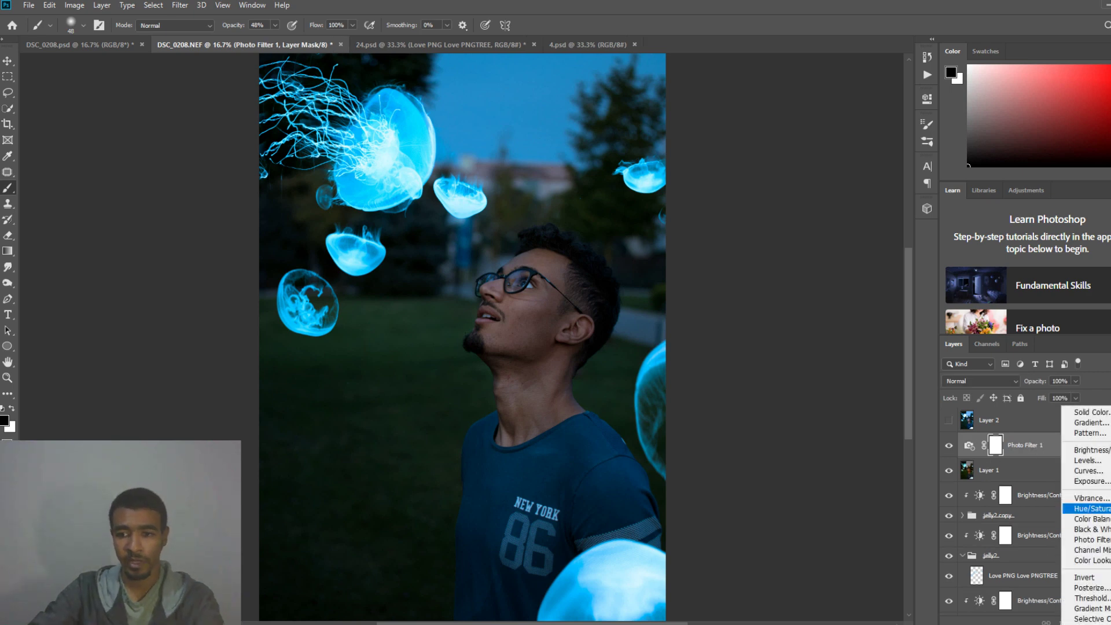
{"action": "left_click", "coordinate": [1097, 472]}
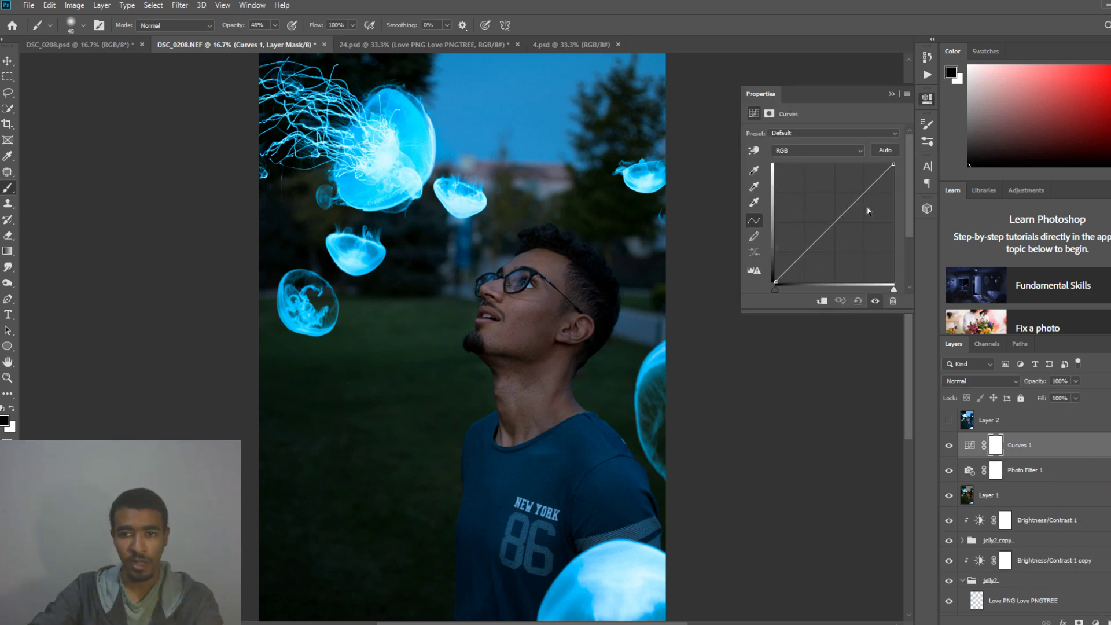
{"action": "left_click_drag", "start_coordinate": [861, 197], "coordinate": [860, 186]}
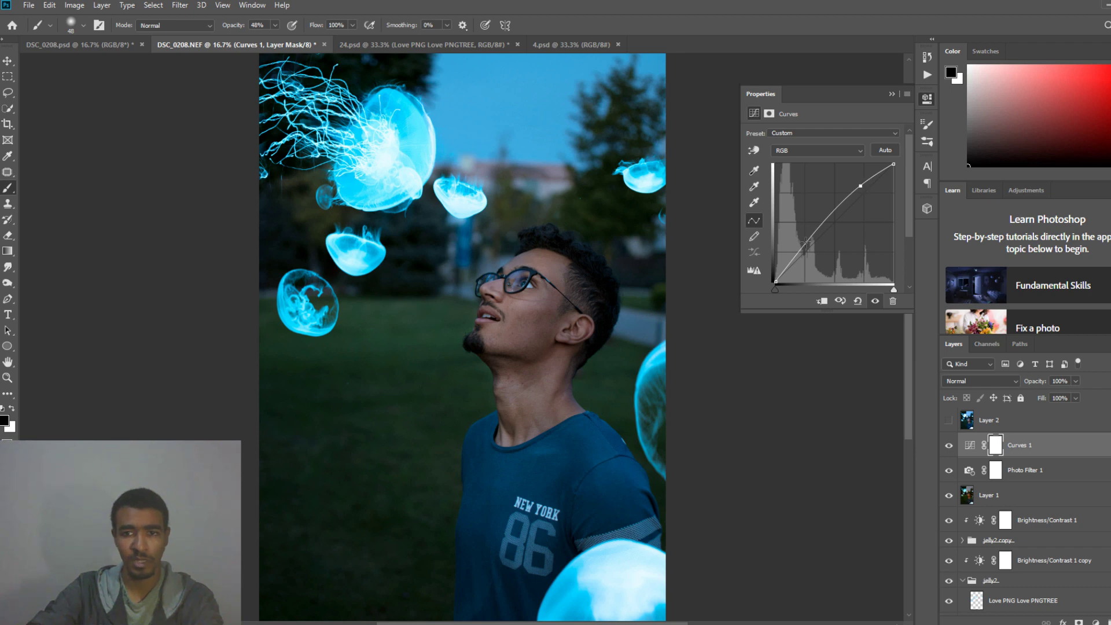
{"action": "left_click_drag", "start_coordinate": [806, 242], "coordinate": [805, 249]}
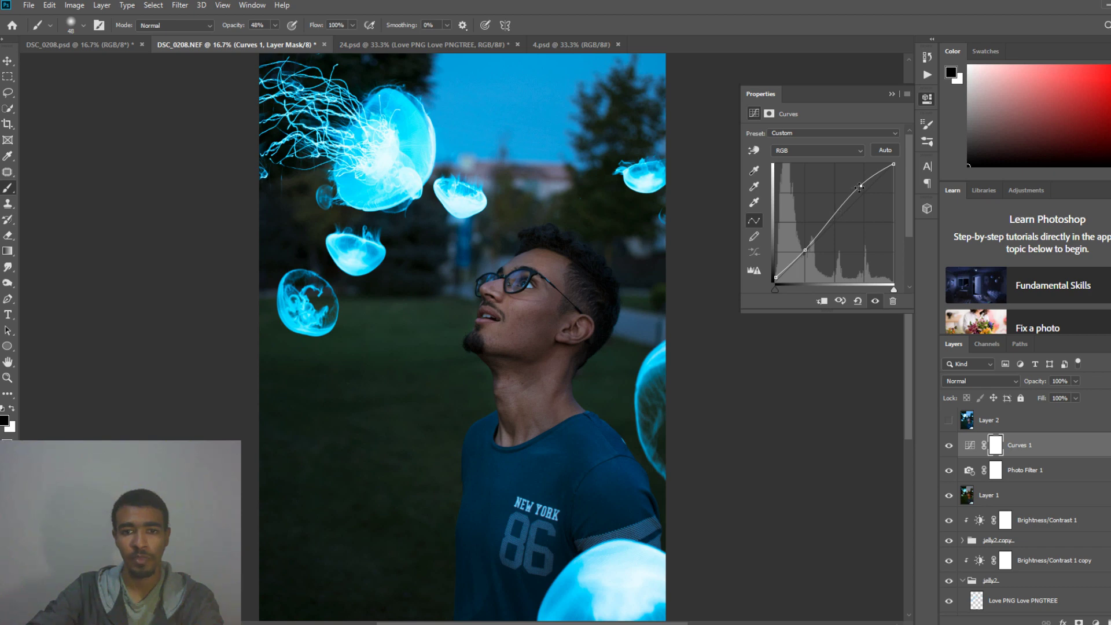
{"action": "left_click_drag", "start_coordinate": [861, 186], "coordinate": [830, 214]}
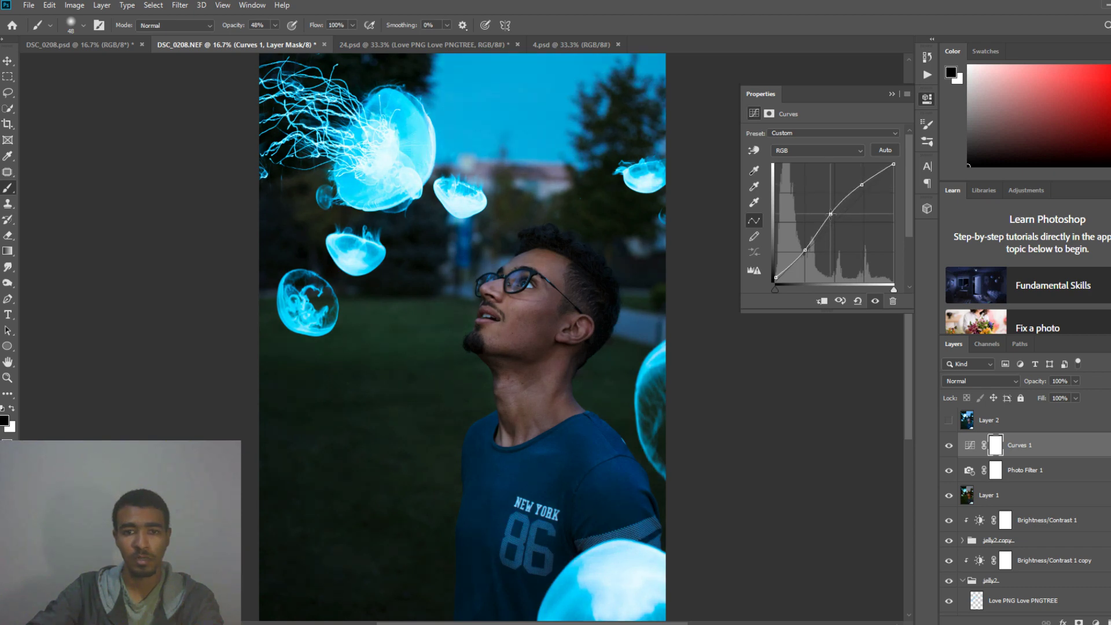
{"action": "left_click", "coordinate": [892, 93]}
{"action": "left_click", "coordinate": [949, 445]}
{"action": "left_click", "coordinate": [949, 445]}
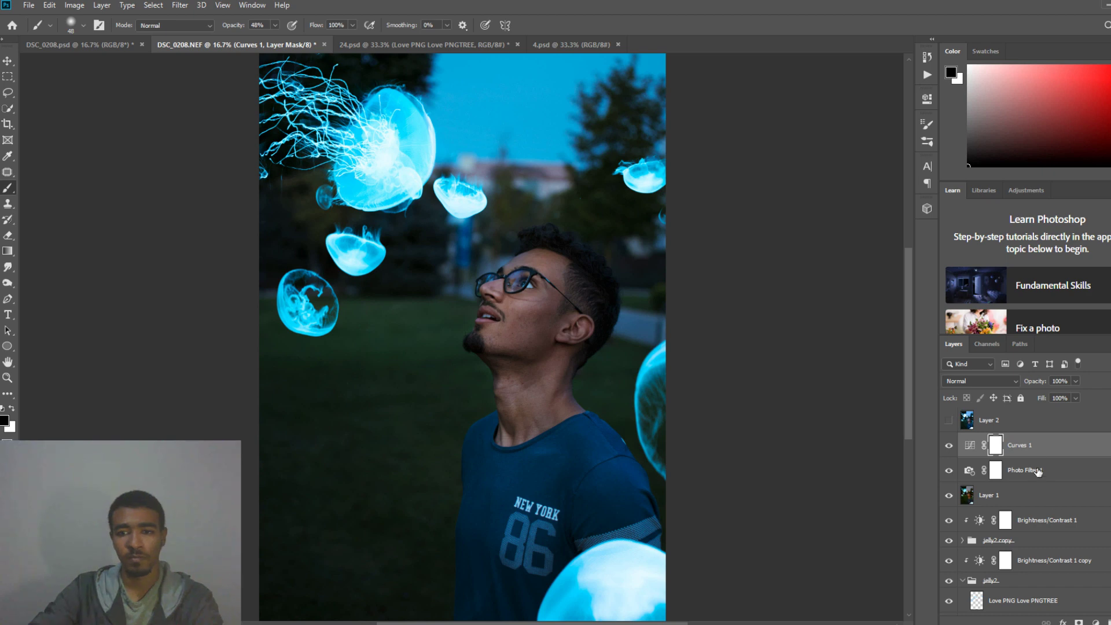
Add Brightness/Contrast 5 at brightness 24 and invert its mask to black with Ctrl+I
{"action": "left_click", "coordinate": [1095, 622]}
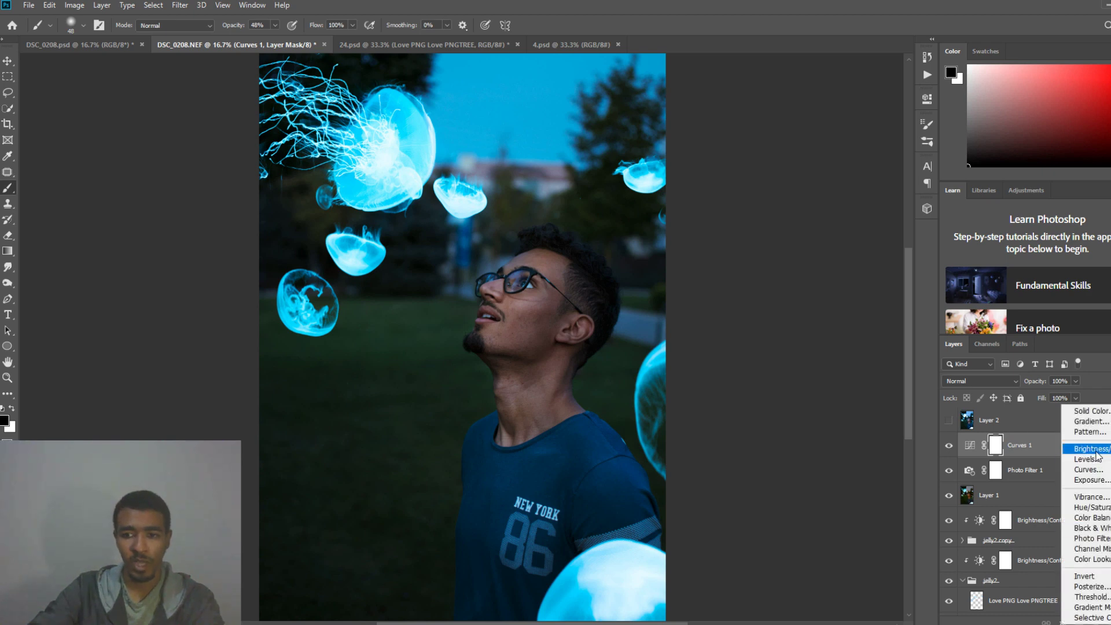
{"action": "left_click", "coordinate": [1091, 448]}
{"action": "left_click_drag", "start_coordinate": [821, 166], "coordinate": [838, 171]}
{"action": "left_click", "coordinate": [892, 93]}
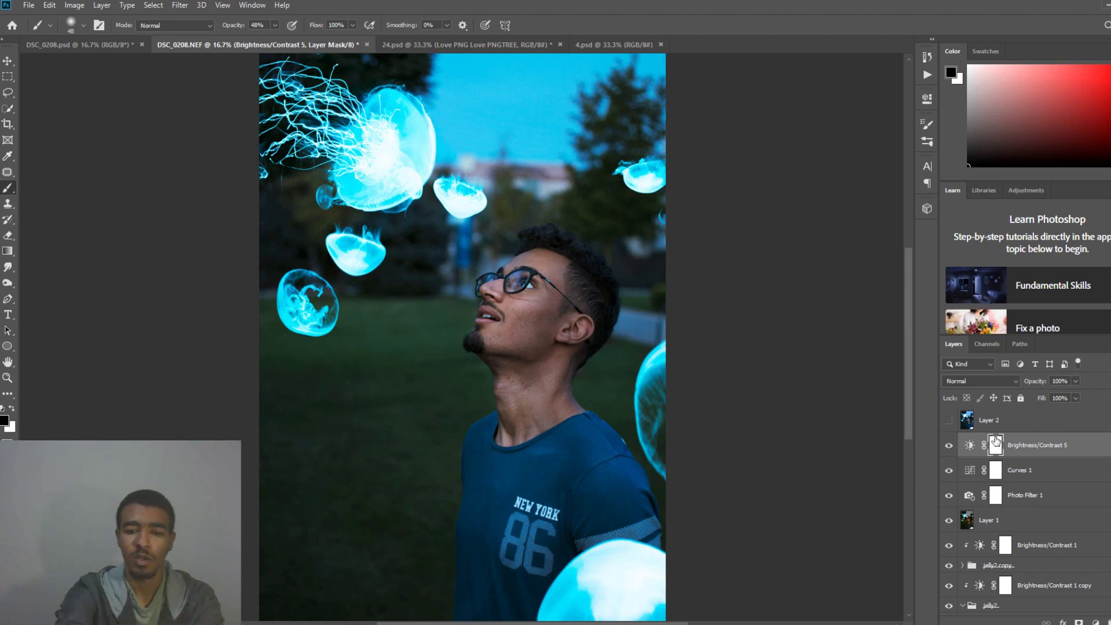
{"action": "key", "text": "ctrl+i"}
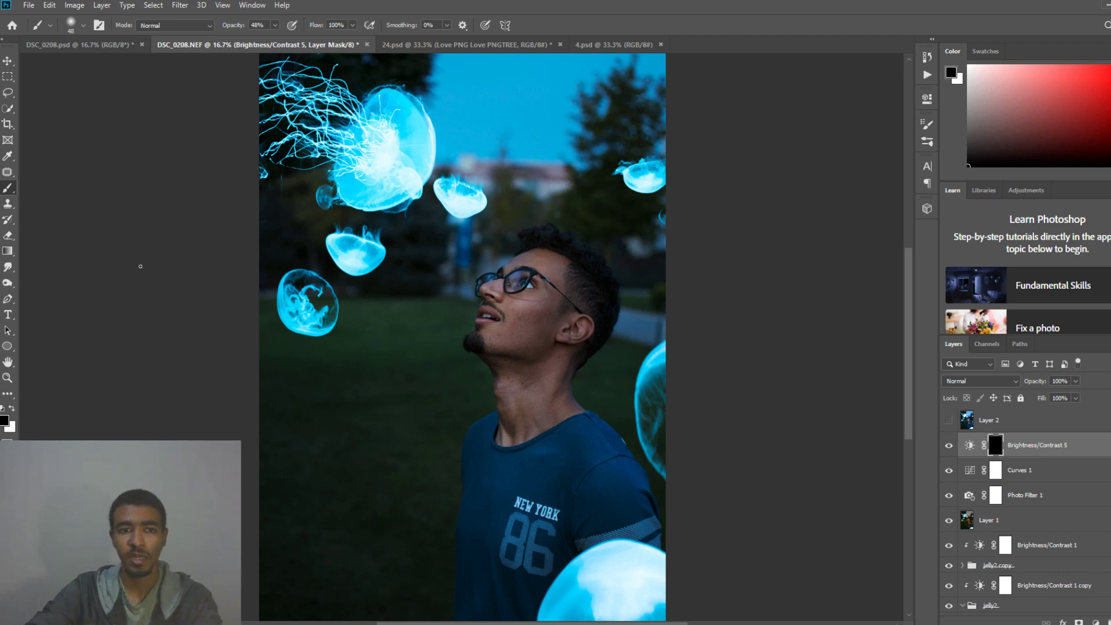
Set the brush to 448 px size and 100% opacity, swapping the painting colour
{"action": "left_click", "coordinate": [11, 408]}
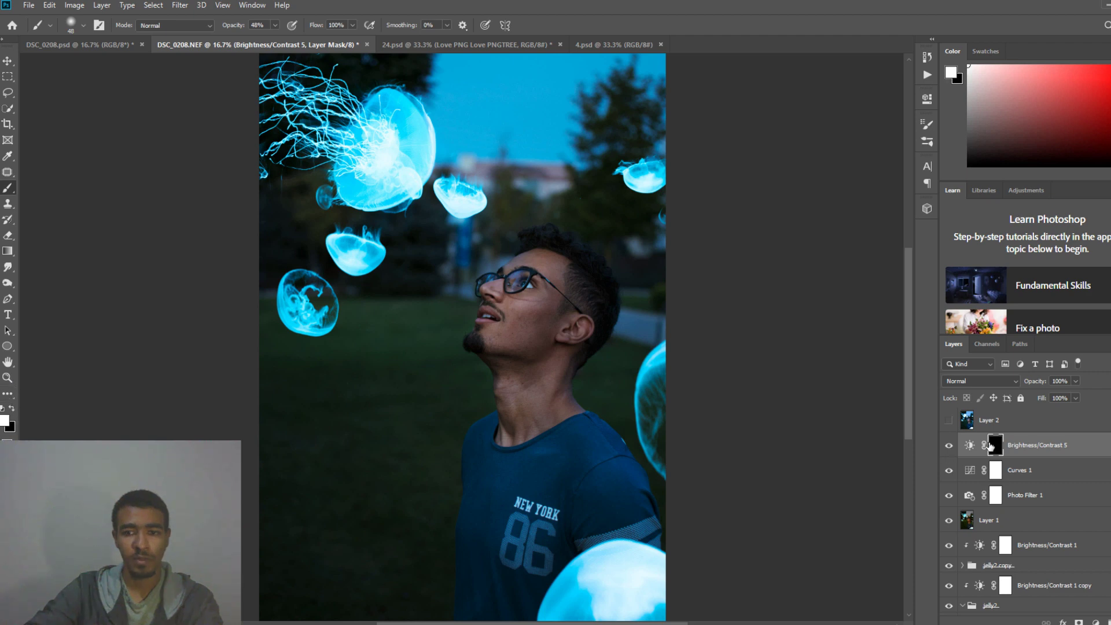
{"action": "left_click", "coordinate": [84, 26]}
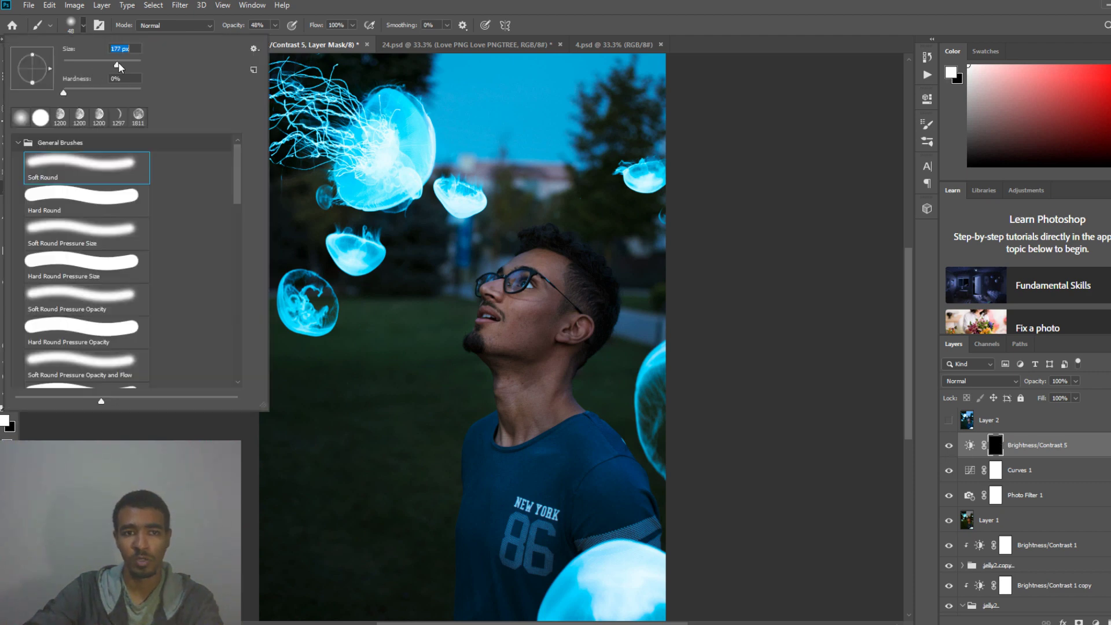
{"action": "type", "text": "448"}
{"action": "key", "text": "Return"}
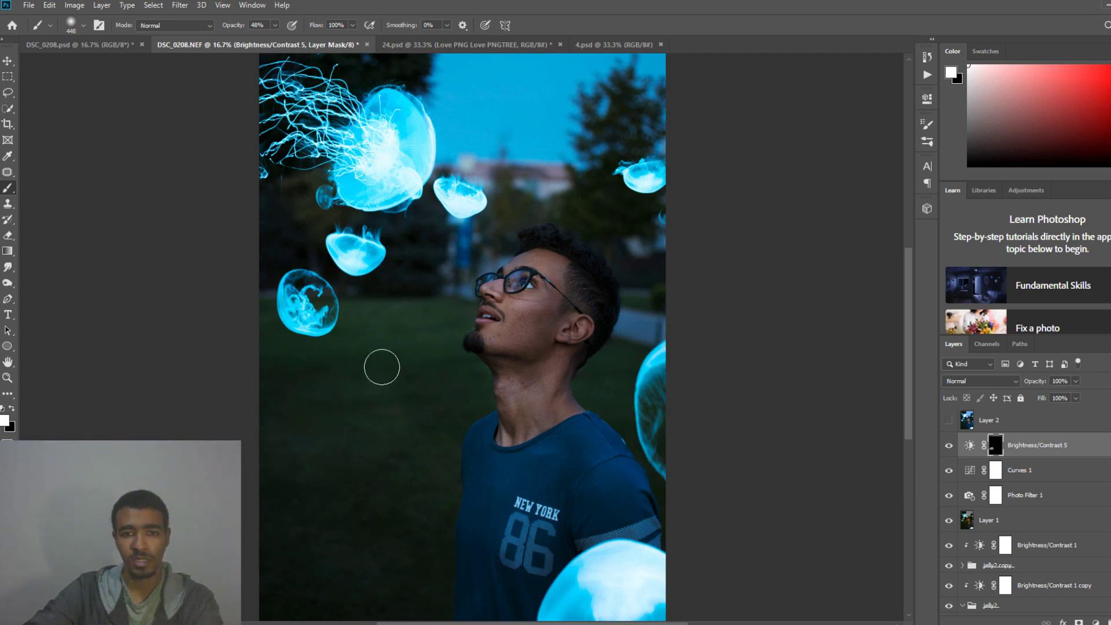
{"action": "left_click", "coordinate": [949, 447]}
{"action": "left_click", "coordinate": [949, 448]}
{"action": "left_click", "coordinate": [948, 448]}
{"action": "left_click", "coordinate": [949, 448]}
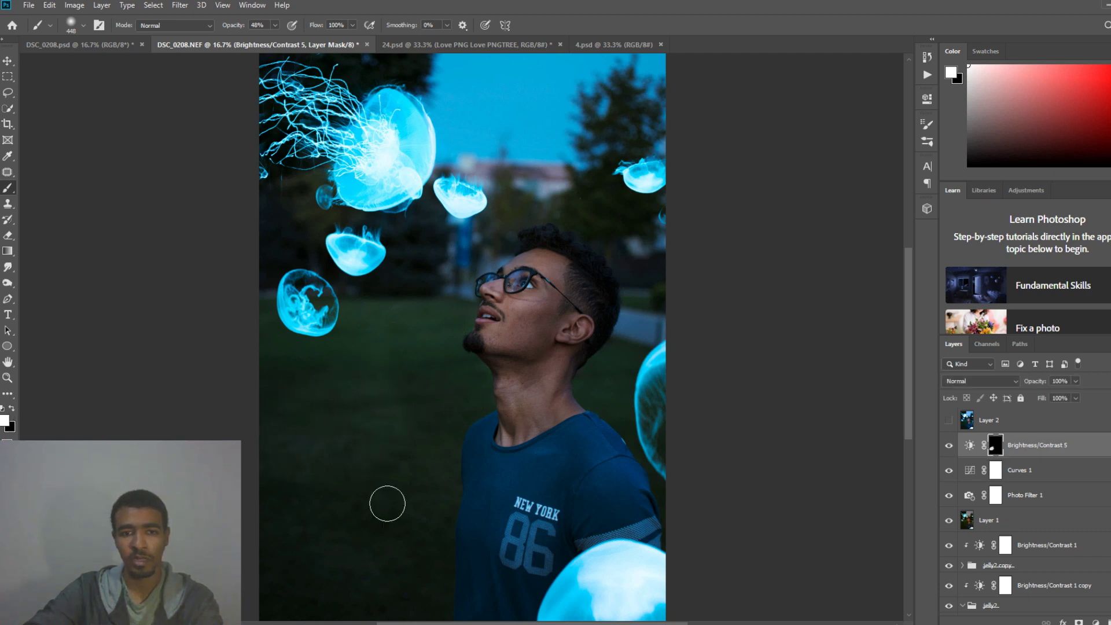
{"action": "left_click", "coordinate": [11, 408]}
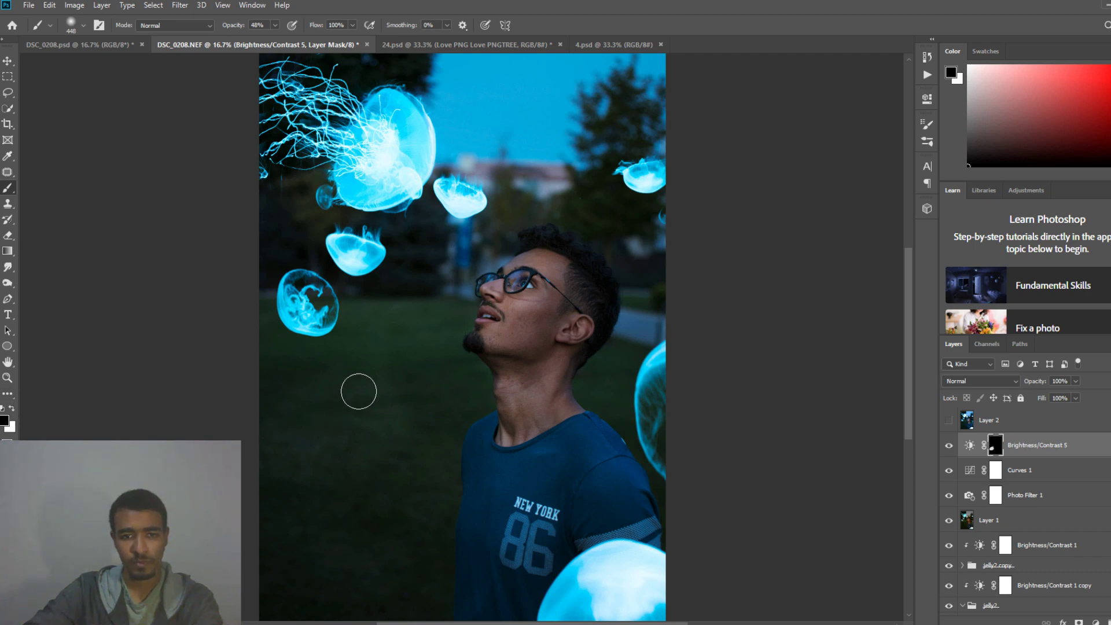
{"action": "left_click_drag", "start_coordinate": [234, 26], "coordinate": [318, 32]}
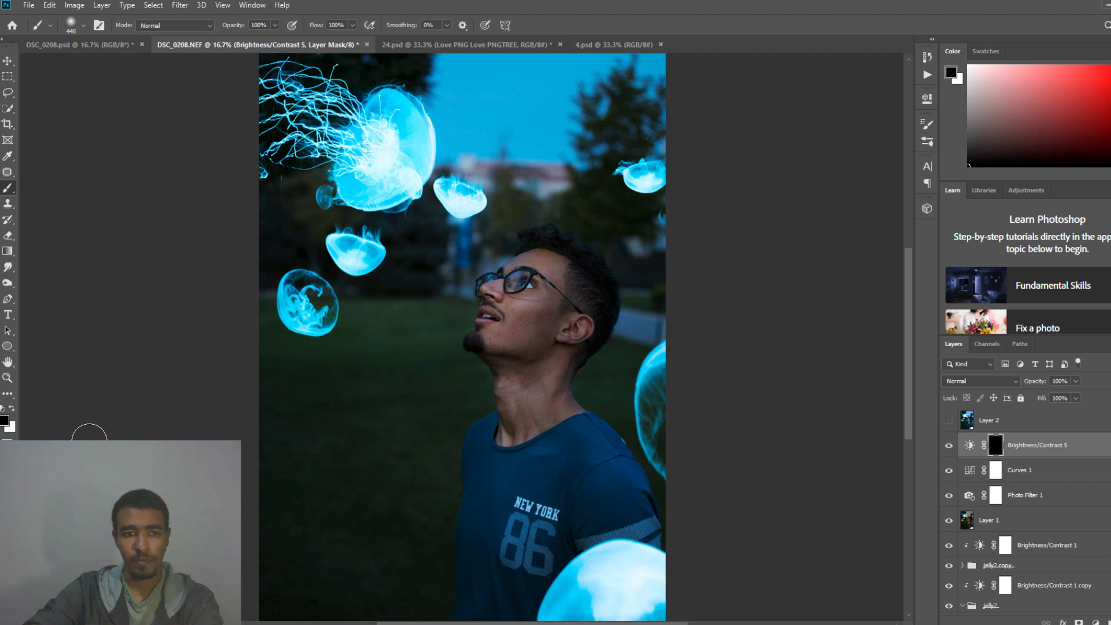
Paint white at 95% brush opacity on the Brightness/Contrast 5 mask over the man's face
{"action": "left_click", "coordinate": [13, 408]}
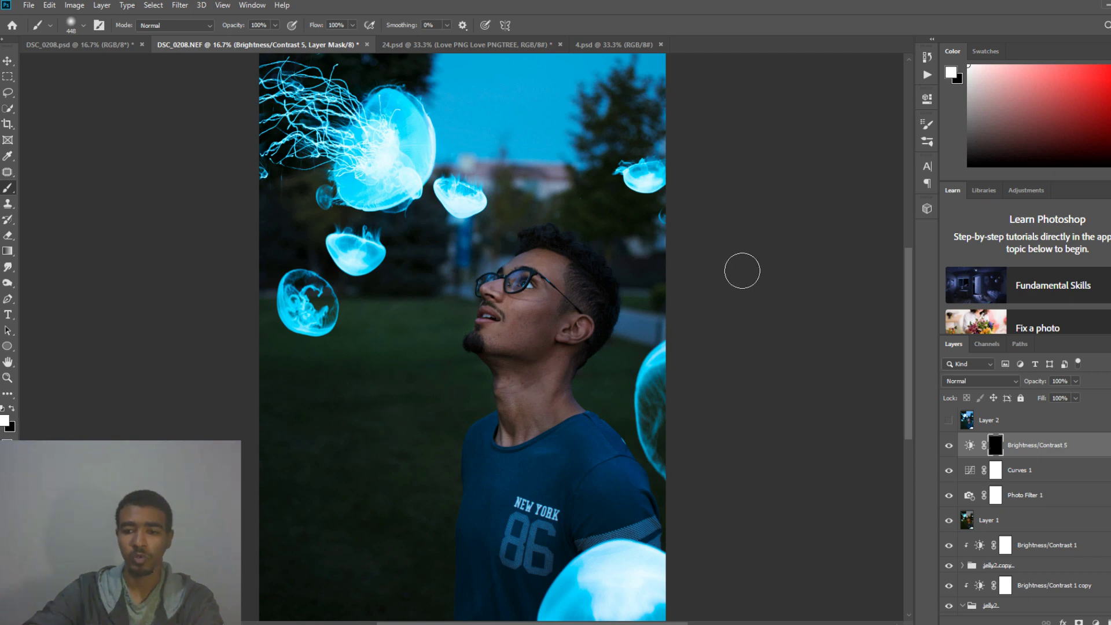
{"action": "key", "text": "ctrl+plus"}
{"action": "left_click_drag", "start_coordinate": [737, 265], "coordinate": [598, 386]}
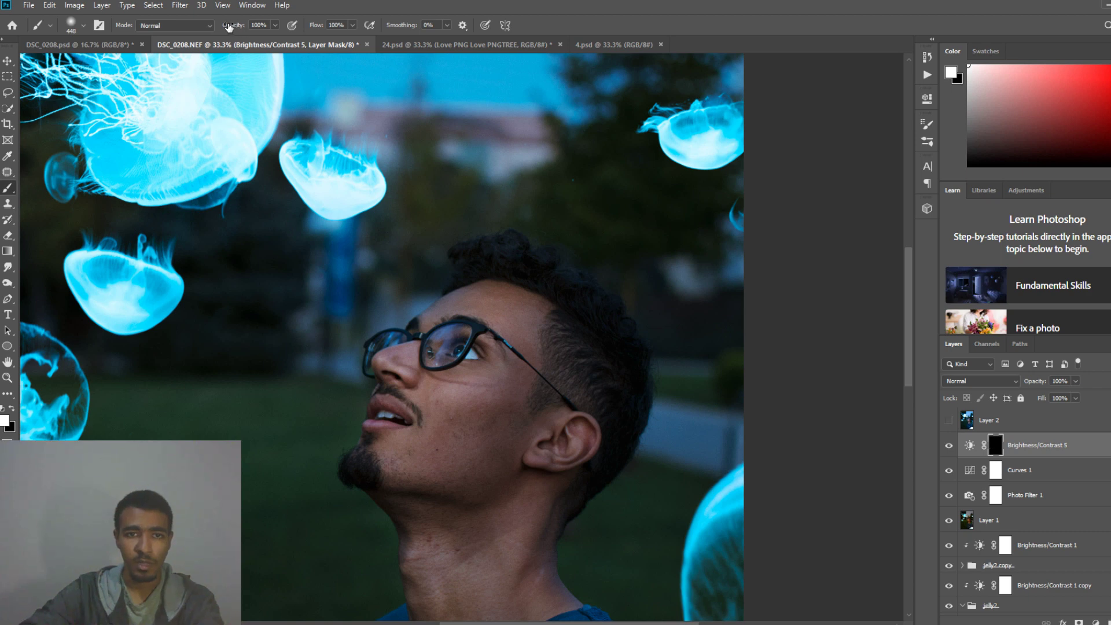
{"action": "left_click_drag", "start_coordinate": [232, 26], "coordinate": [227, 26]}
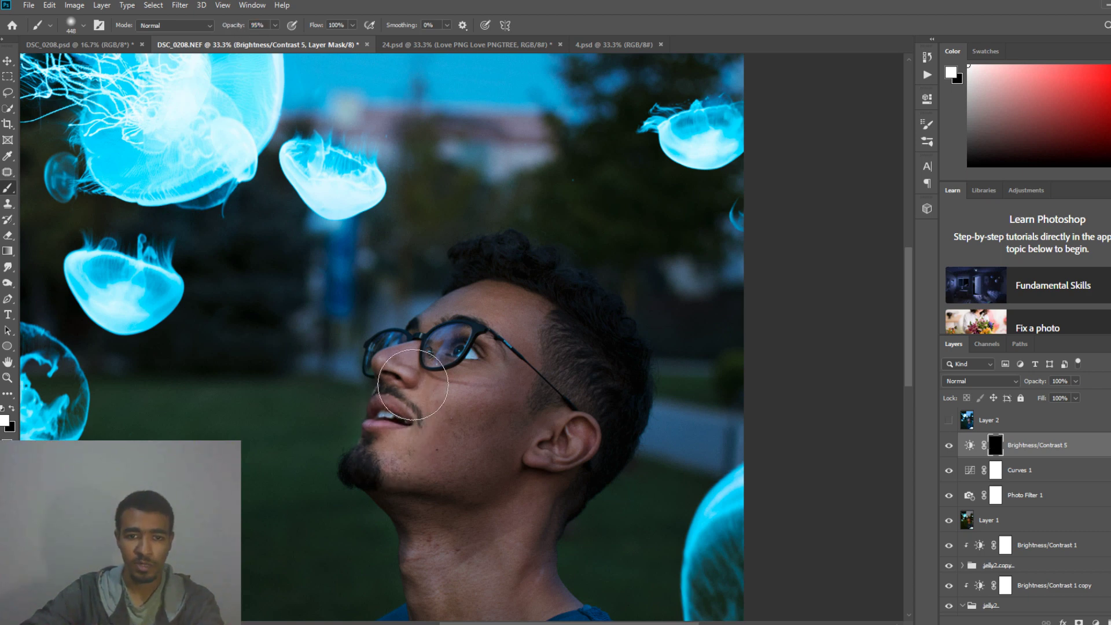
{"action": "mouse_move", "coordinate": [463, 354]}
{"action": "left_mouse_down"}
{"action": "mouse_move", "coordinate": [418, 410]}
{"action": "mouse_move", "coordinate": [401, 461]}
{"action": "mouse_move", "coordinate": [449, 393]}
{"action": "mouse_move", "coordinate": [438, 431]}
{"action": "mouse_move", "coordinate": [464, 490]}
{"action": "mouse_move", "coordinate": [522, 454]}
{"action": "mouse_move", "coordinate": [523, 384]}
{"action": "left_mouse_up"}
Lower the Brightness/Contrast 5 layer opacity to 45%
{"action": "scroll", "coordinate": [451, 389], "scroll_direction": "down", "scroll_amount": 3}
{"action": "scroll", "coordinate": [523, 399], "scroll_direction": "down", "scroll_amount": 5}
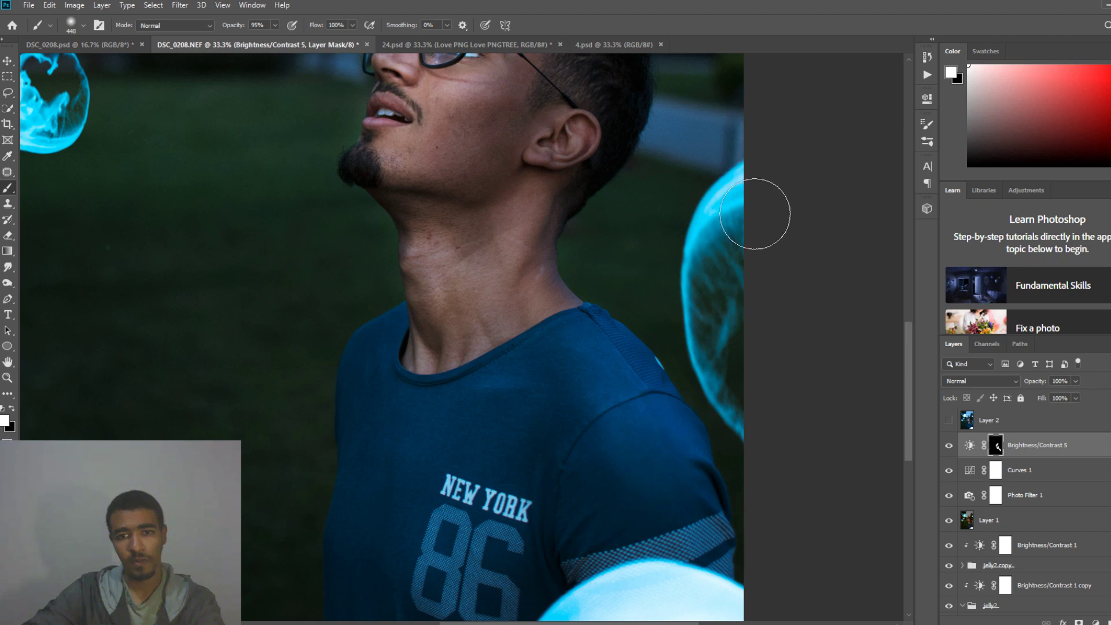
{"action": "scroll", "coordinate": [706, 359], "scroll_direction": "down", "scroll_amount": 1}
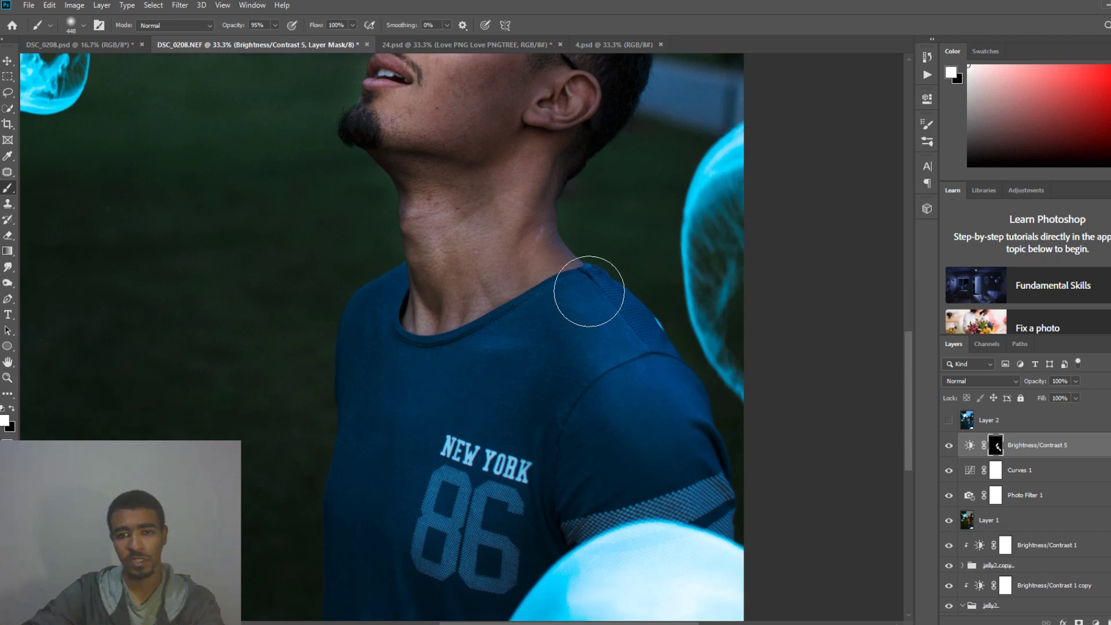
{"action": "scroll", "coordinate": [503, 457], "scroll_direction": "down", "scroll_amount": 1}
{"action": "scroll", "coordinate": [491, 458], "scroll_direction": "down", "scroll_amount": 1}
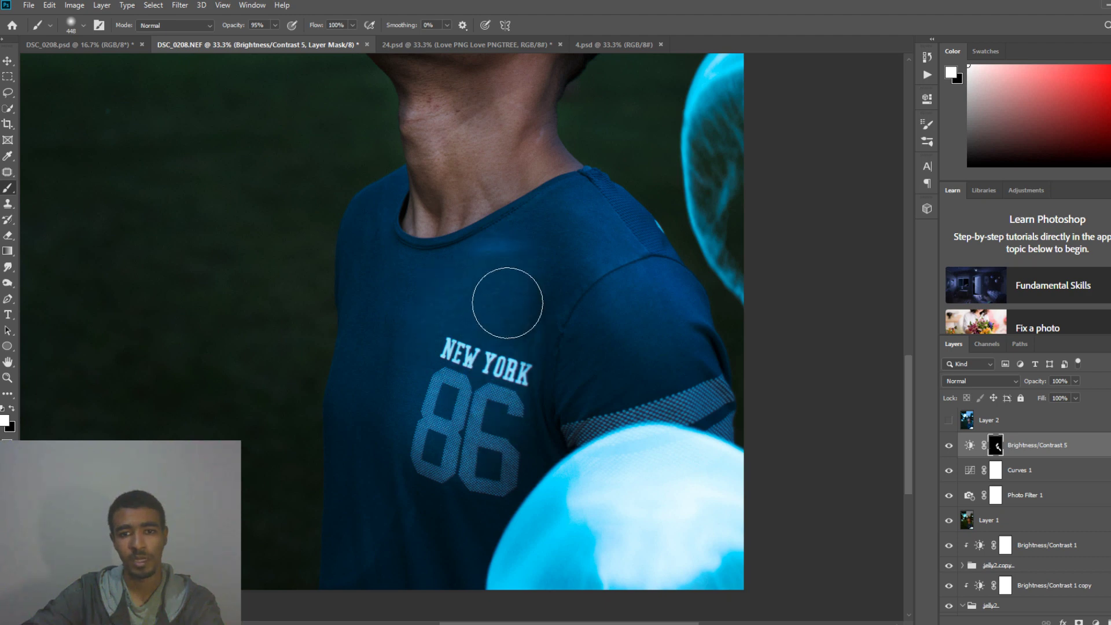
{"action": "scroll", "coordinate": [506, 300], "scroll_direction": "up", "scroll_amount": 5}
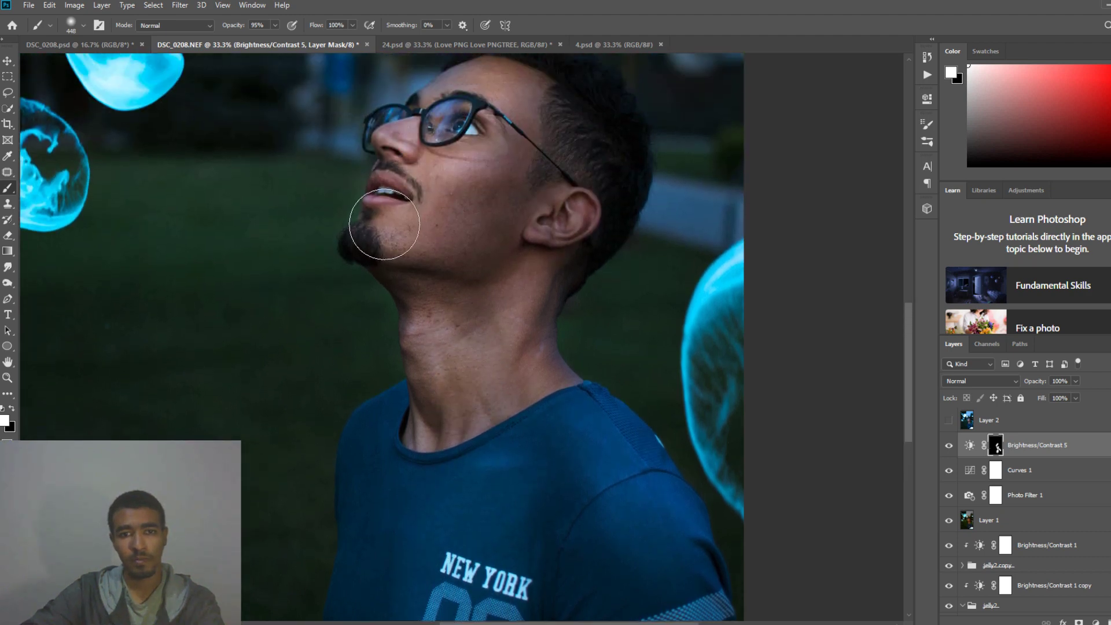
{"action": "scroll", "coordinate": [472, 165], "scroll_direction": "up", "scroll_amount": 1}
{"action": "scroll", "coordinate": [471, 164], "scroll_direction": "up", "scroll_amount": 2}
{"action": "left_click", "coordinate": [1075, 381]}
{"action": "left_click_drag", "start_coordinate": [1080, 398], "coordinate": [1045, 400]}
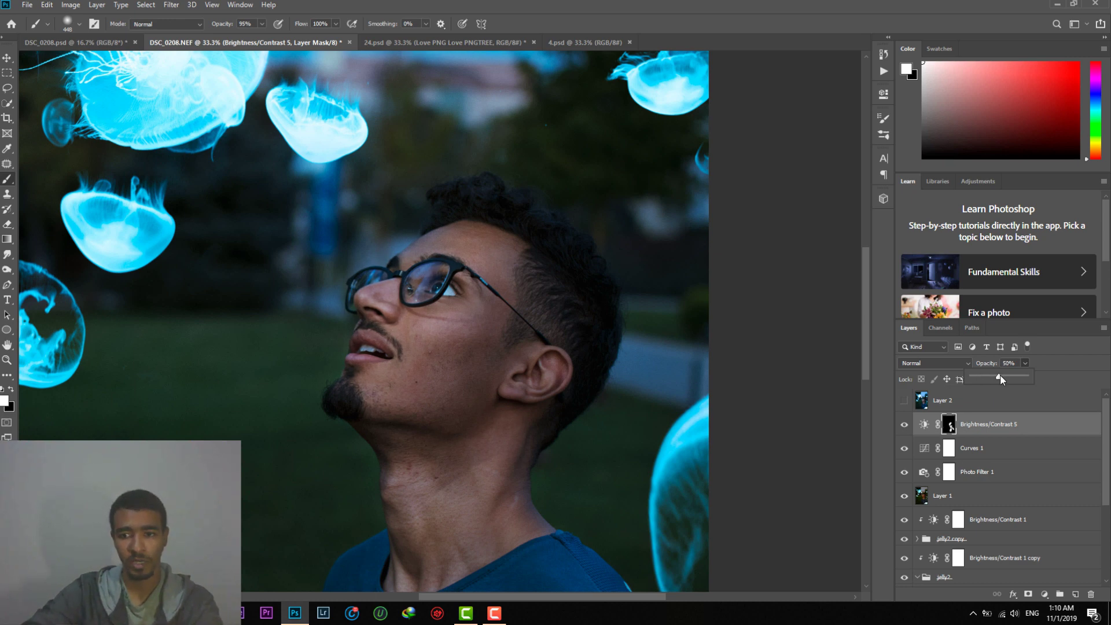
Set the face brightening to 50% opacity and toggle it off and on to compare
{"action": "left_click_drag", "start_coordinate": [1004, 375], "coordinate": [997, 425]}
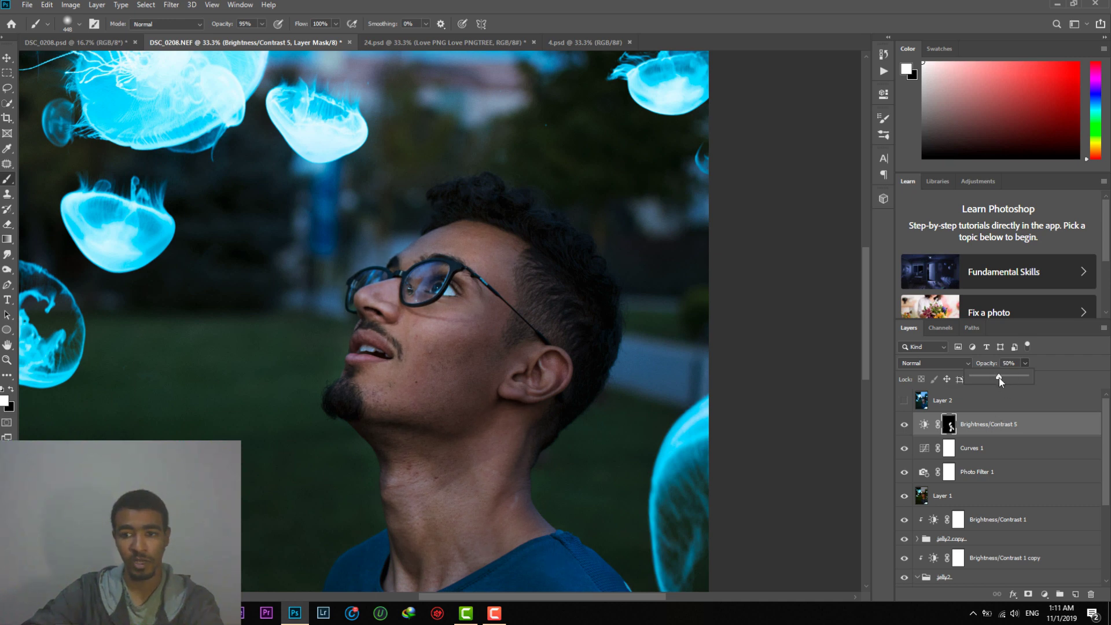
{"action": "left_click", "coordinate": [924, 424]}
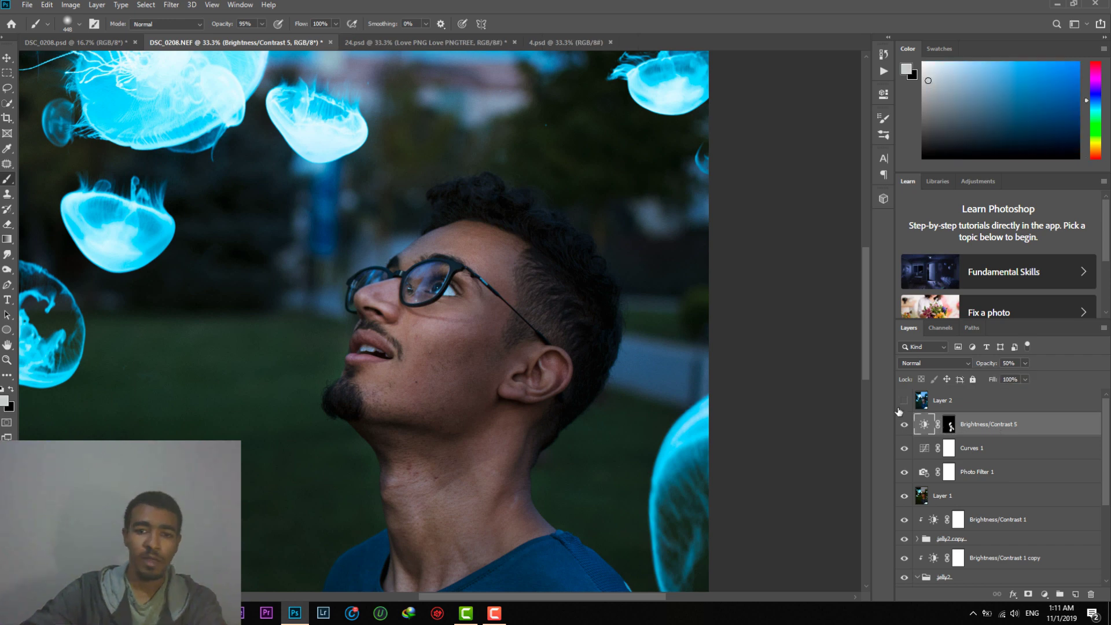
{"action": "key", "text": "ctrl+minus"}
{"action": "key", "text": "ctrl+minus"}
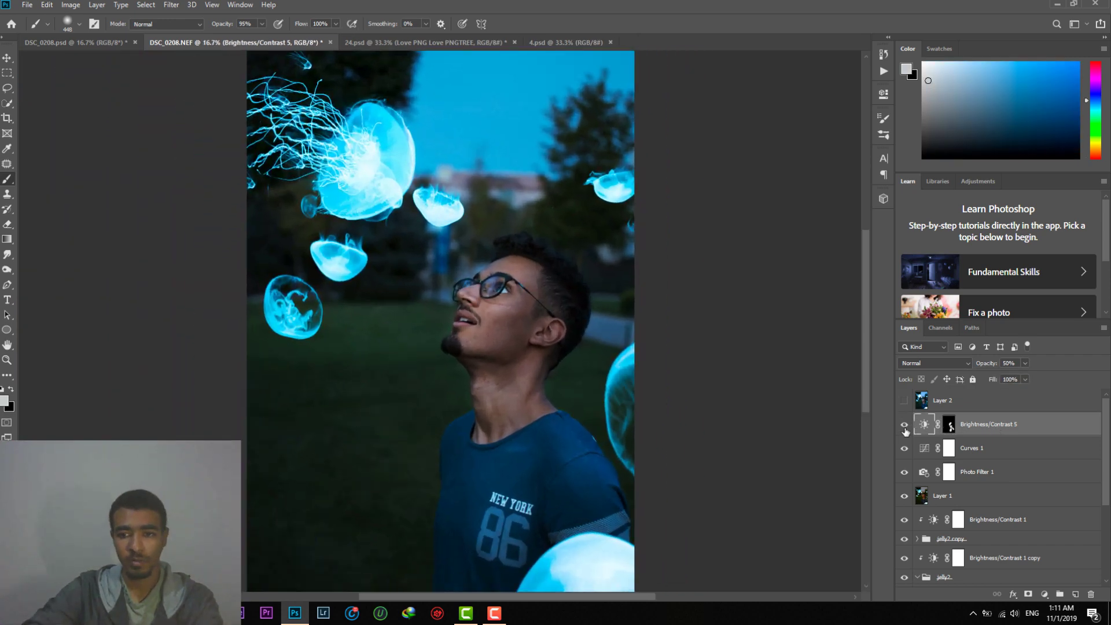
{"action": "left_click", "coordinate": [904, 426]}
{"action": "left_click", "coordinate": [905, 425]}
{"action": "scroll", "coordinate": [752, 379], "scroll_direction": "down", "scroll_amount": 2}
{"action": "scroll", "coordinate": [752, 379], "scroll_direction": "up", "scroll_amount": 2}
Turn on Layer 2 to lighten the sky and jellyfish, viewing at 16.7% zoom
{"action": "left_click", "coordinate": [904, 401]}
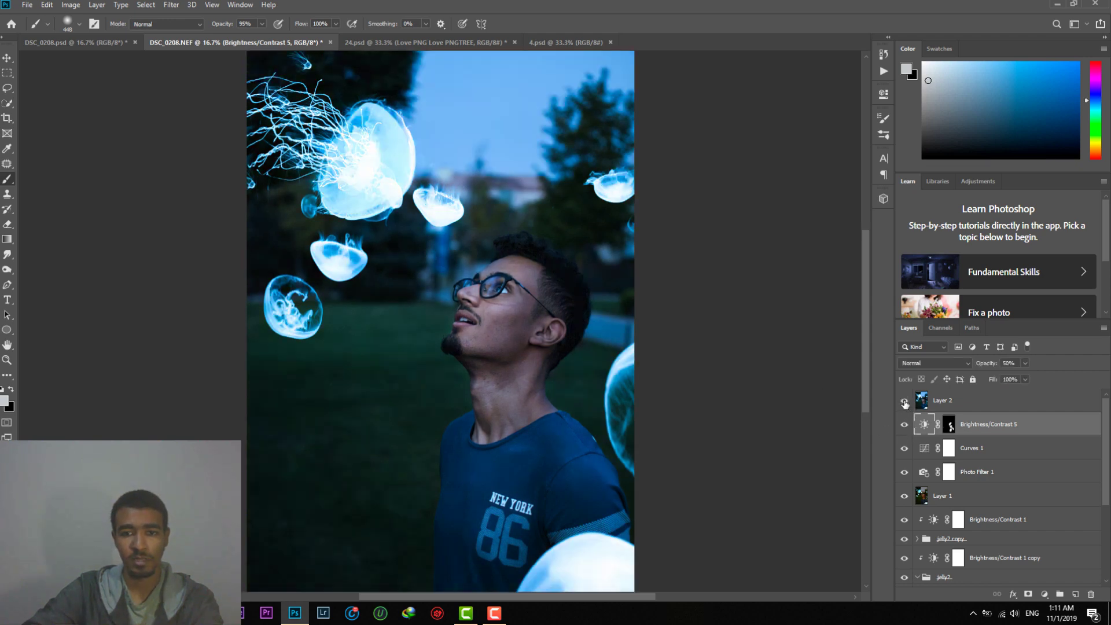
{"action": "left_click", "coordinate": [904, 401]}
{"action": "left_click", "coordinate": [904, 401]}
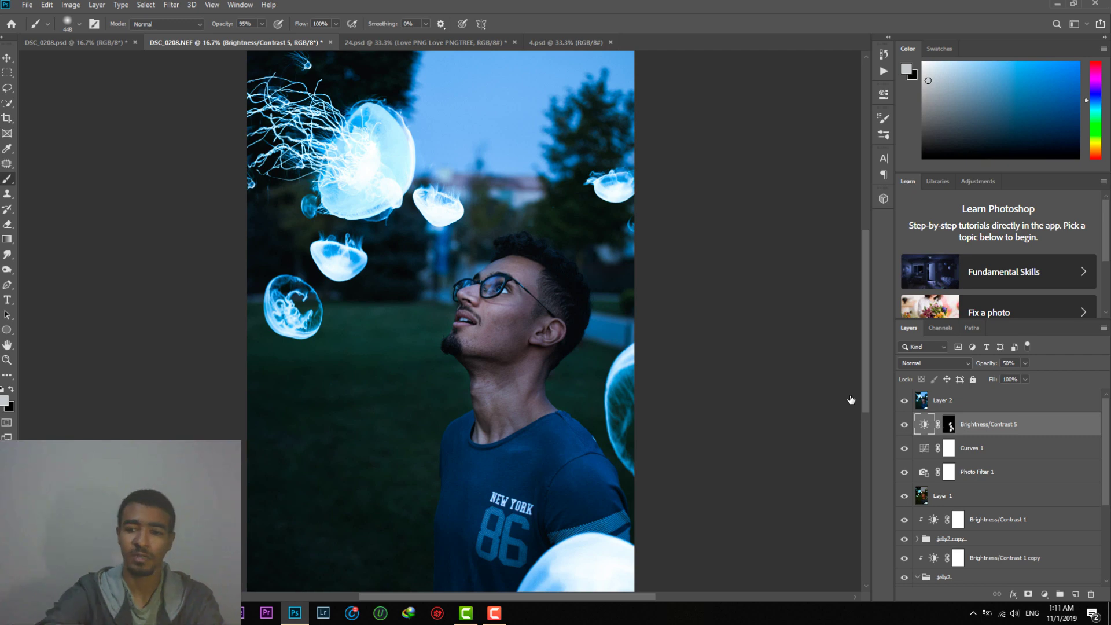
{"action": "key", "text": "ctrl+minus"}
{"action": "key", "text": "ctrl+plus"}
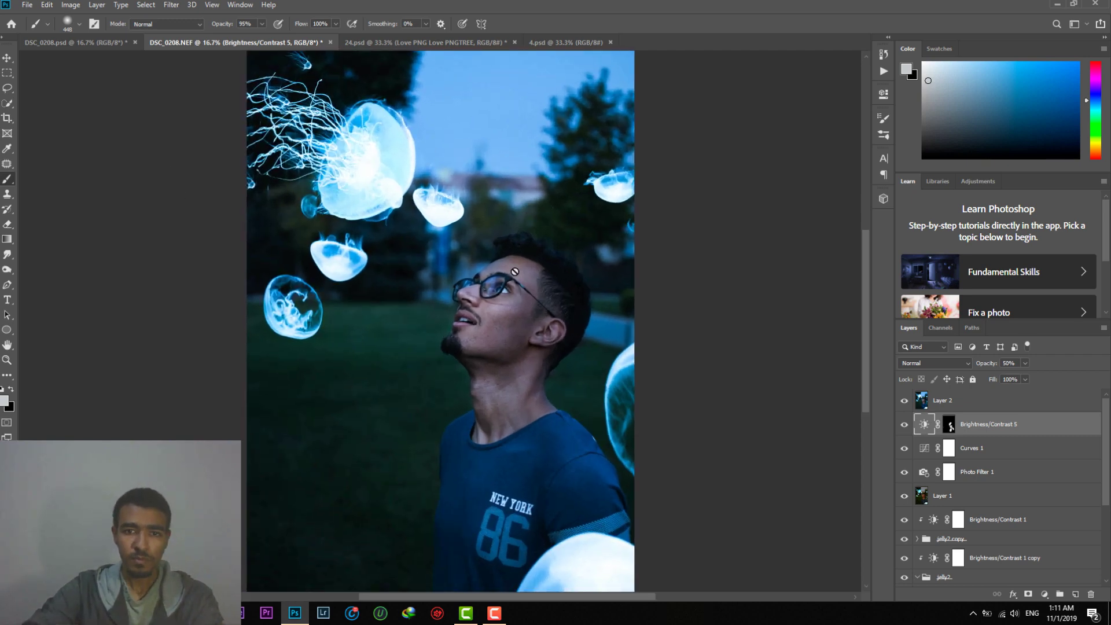
{"action": "left_click", "coordinate": [61, 43]}
{"action": "left_click", "coordinate": [176, 38]}
{"action": "left_click", "coordinate": [92, 40]}
{"action": "left_click", "coordinate": [207, 43]}
{"action": "left_click", "coordinate": [98, 44]}
{"action": "scroll", "coordinate": [473, 341], "scroll_direction": "up", "scroll_amount": 1}
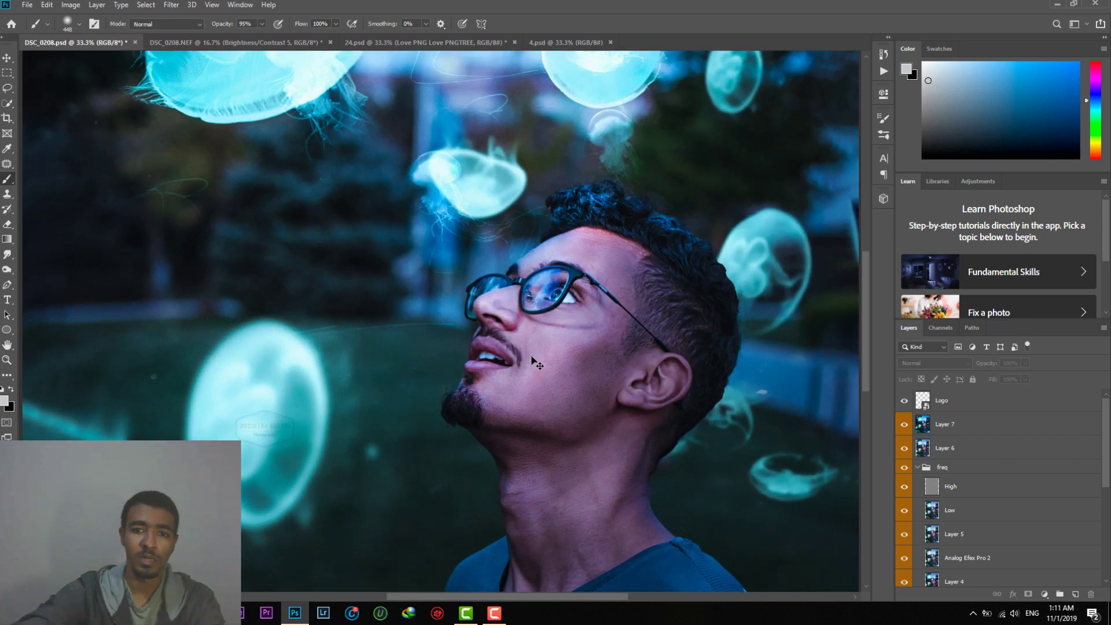
{"action": "left_click_drag", "start_coordinate": [532, 324], "coordinate": [498, 329]}
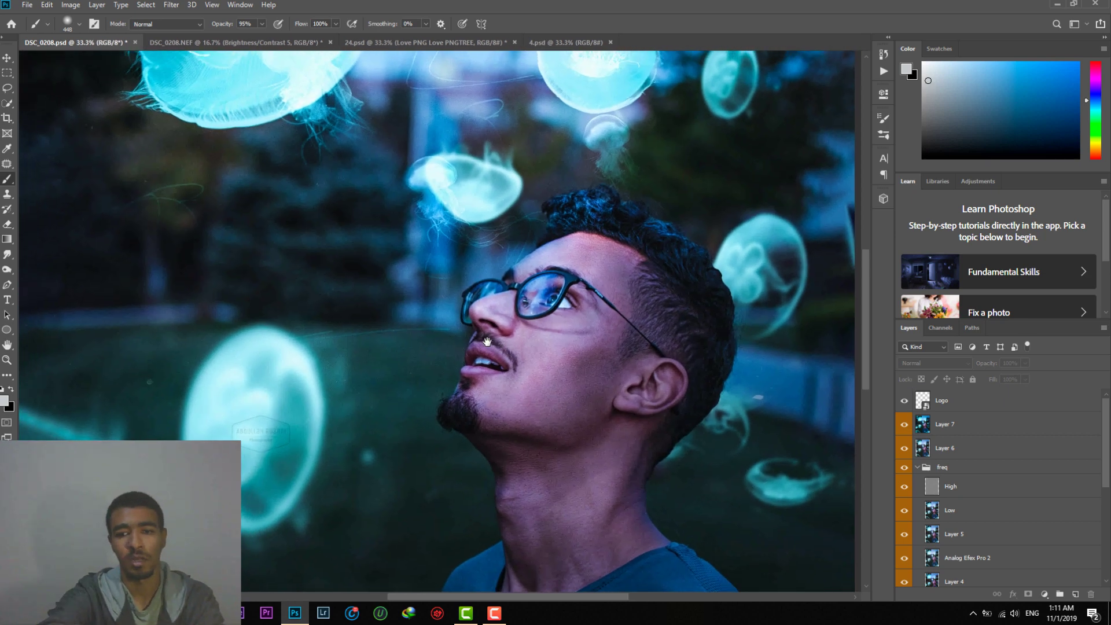
{"action": "scroll", "coordinate": [487, 342], "scroll_direction": "down", "scroll_amount": 1}
{"action": "scroll", "coordinate": [487, 341], "scroll_direction": "down", "scroll_amount": 2}
{"action": "scroll", "coordinate": [487, 342], "scroll_direction": "up", "scroll_amount": 1}
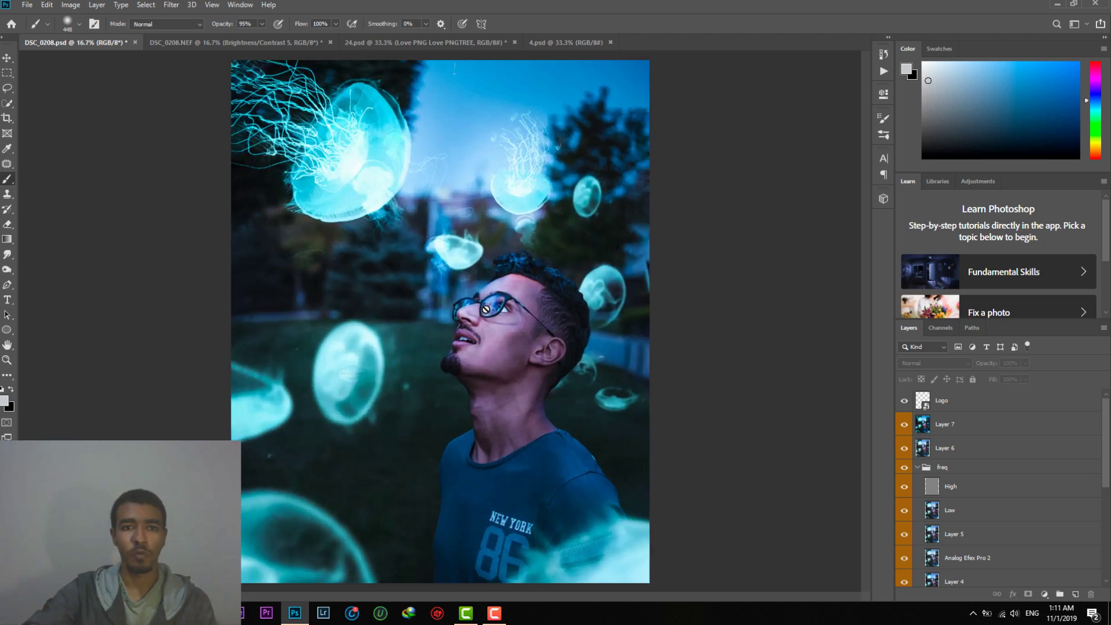
{"action": "left_click", "coordinate": [241, 44]}
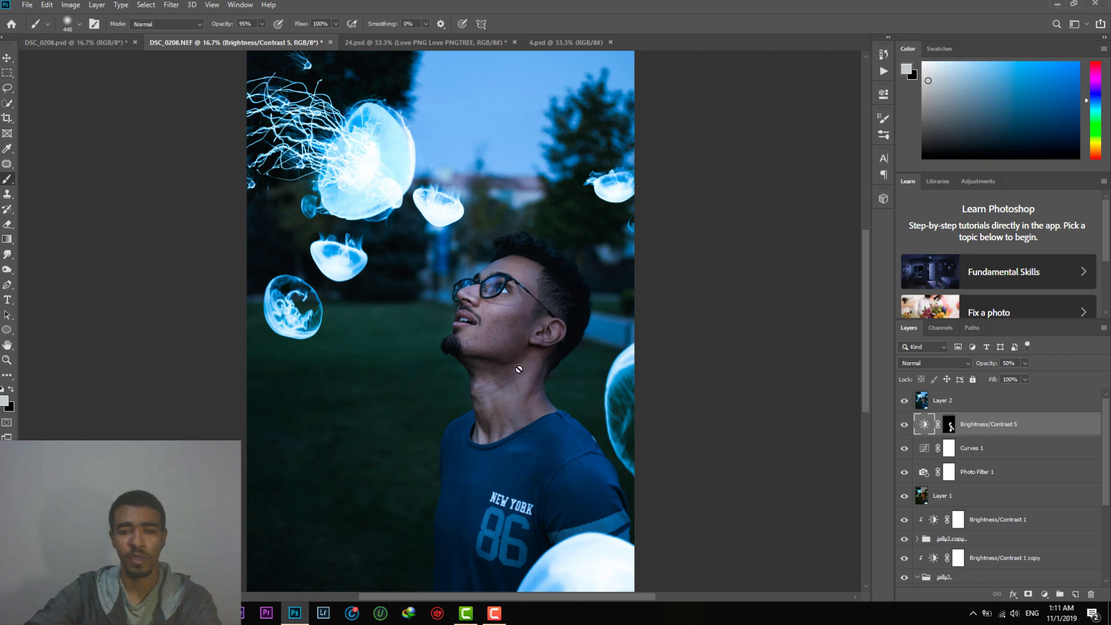
{"action": "left_click", "coordinate": [75, 42]}
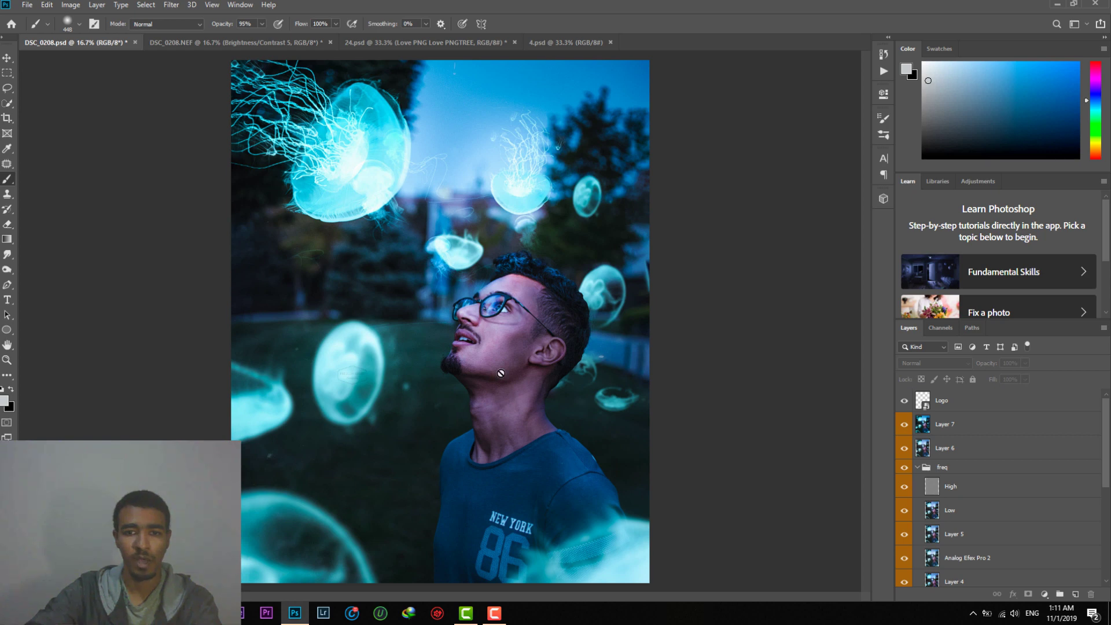
{"action": "left_click", "coordinate": [221, 45]}
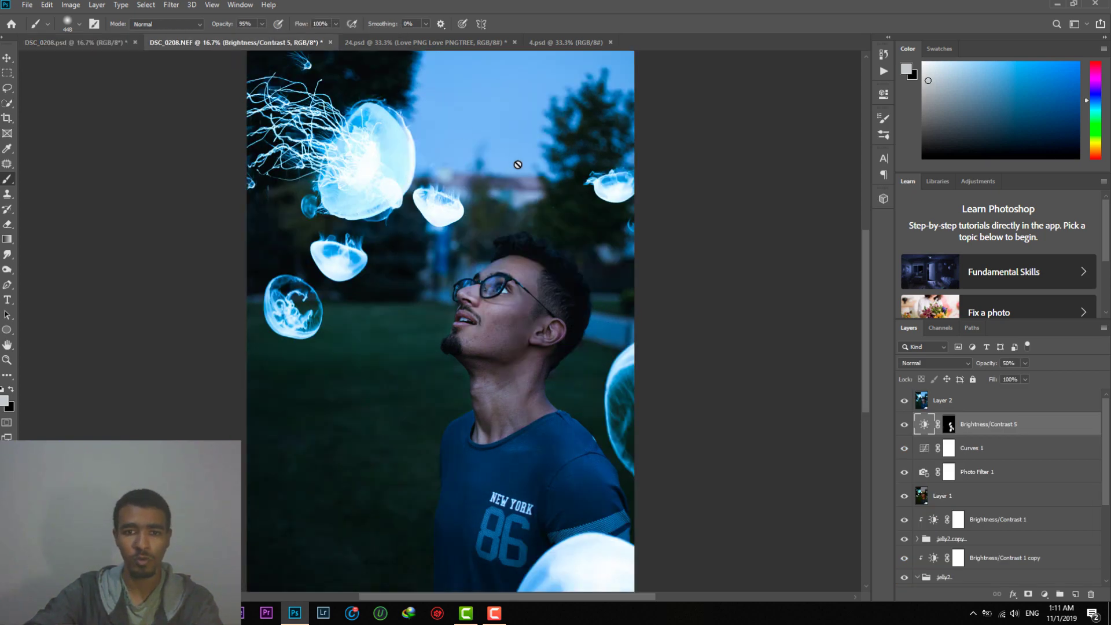
{"action": "key", "text": "ctrl+minus"}
{"action": "key", "text": "ctrl+plus"}
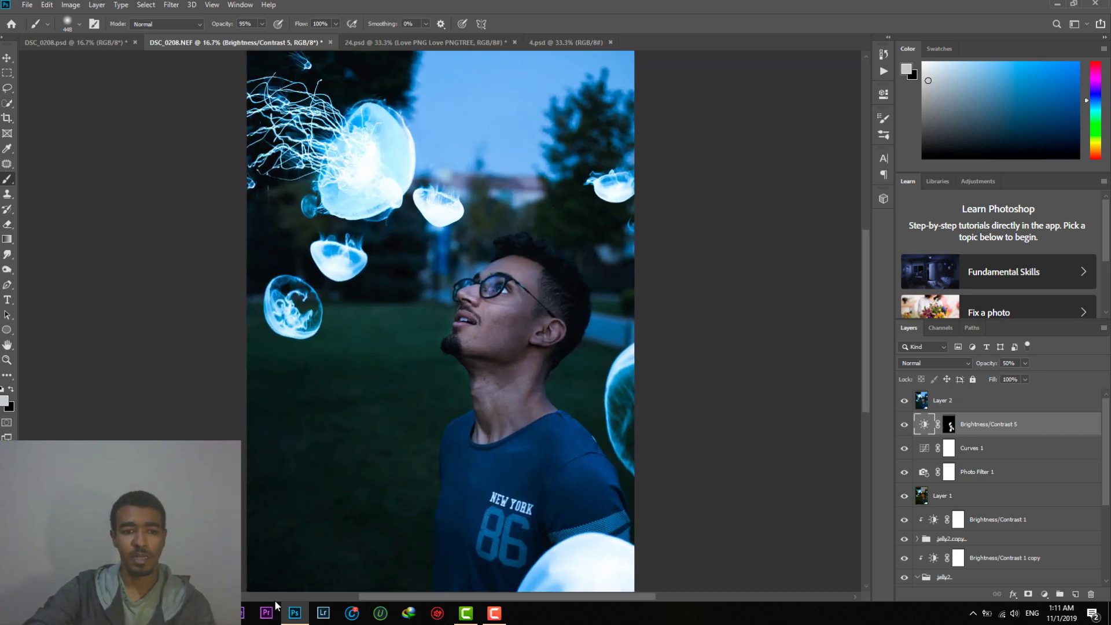
View the finished DSC_0208.psd composite, then switch to the browser showing the Instagram post
{"action": "left_click", "coordinate": [81, 43]}
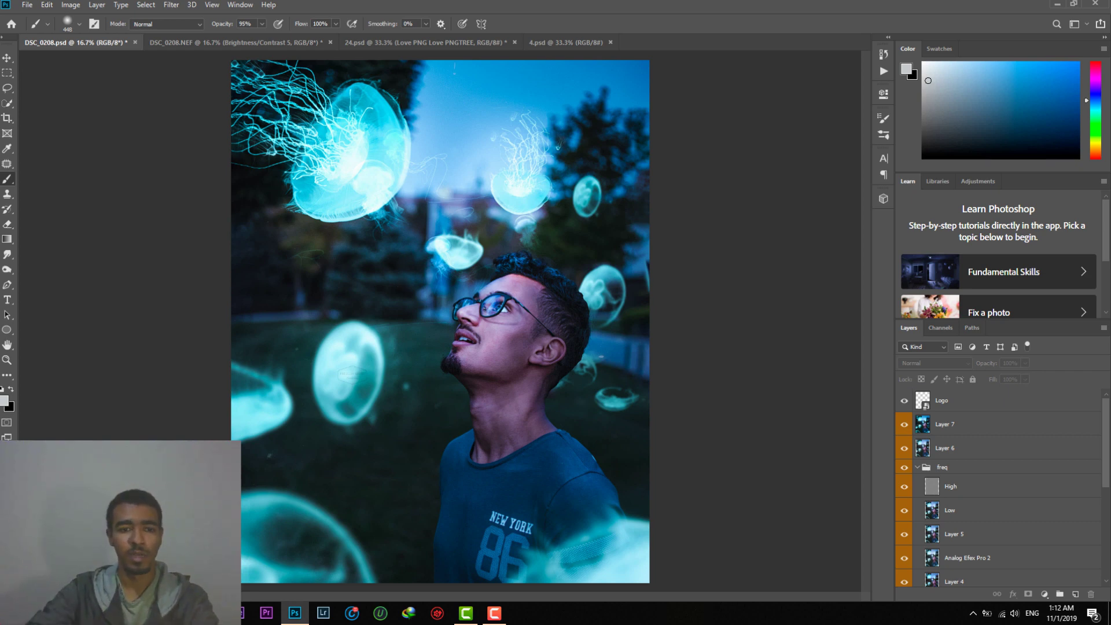
{"action": "key", "text": "alt+Tab"}
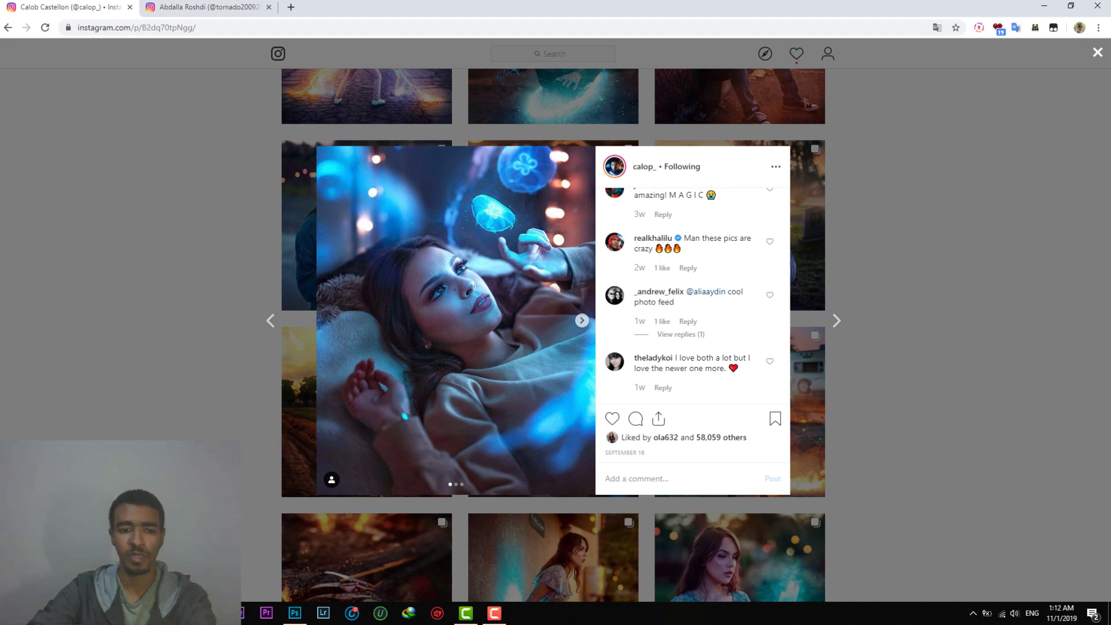
Close the jellyfish post and return to the profile
{"action": "left_click", "coordinate": [154, 212]}
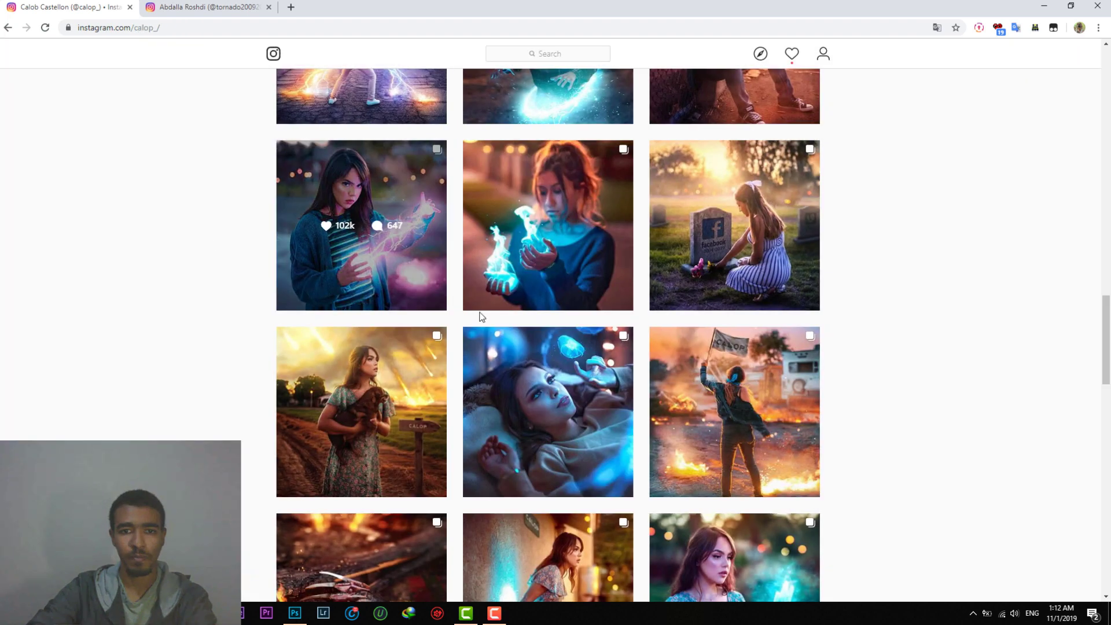
{"action": "scroll", "coordinate": [734, 290], "scroll_direction": "down", "scroll_amount": 2}
{"action": "scroll", "coordinate": [278, 406], "scroll_direction": "up", "scroll_amount": 2}
{"action": "scroll", "coordinate": [278, 407], "scroll_direction": "up", "scroll_amount": 15}
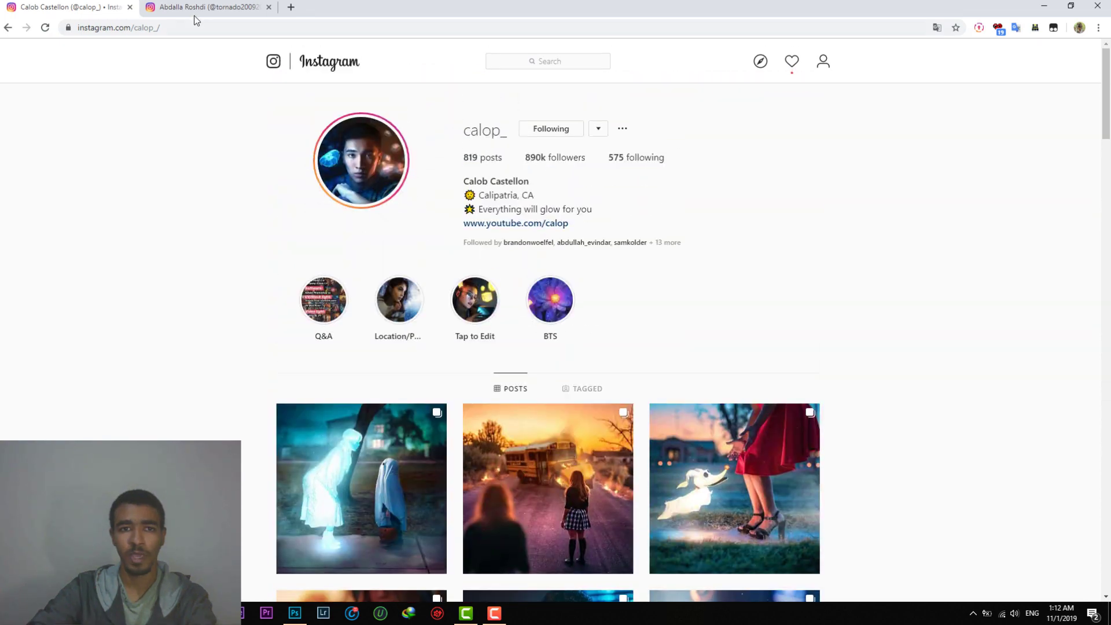
In the other profile's tab, view the first post and the next one, woman by the sea, then close it
{"action": "left_click", "coordinate": [195, 13]}
{"action": "scroll", "coordinate": [205, 226], "scroll_direction": "up", "scroll_amount": 5}
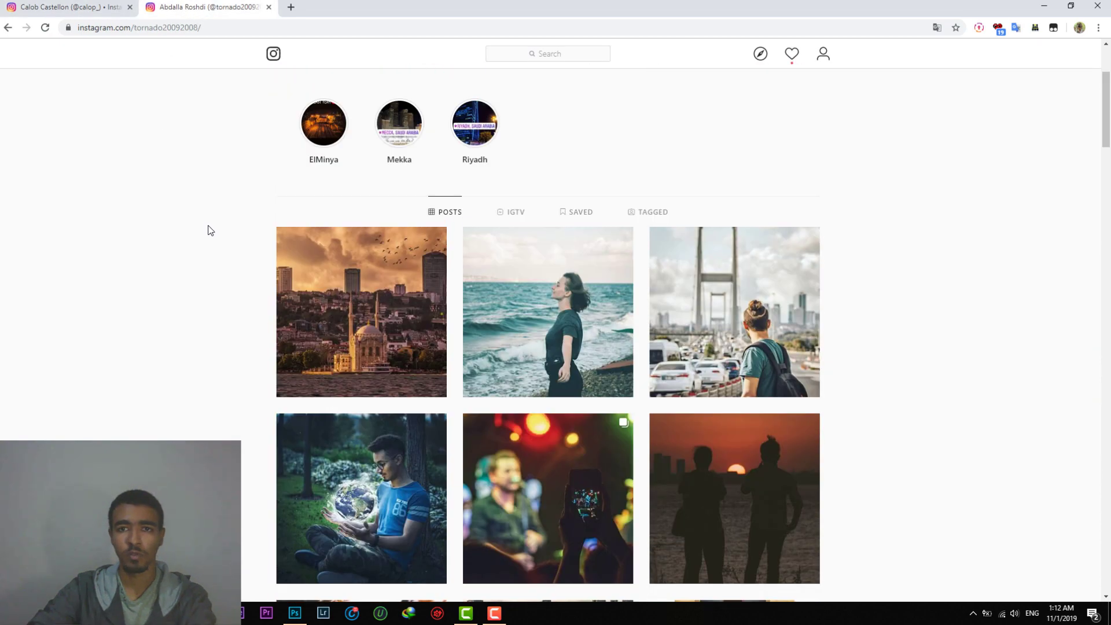
{"action": "scroll", "coordinate": [210, 230], "scroll_direction": "up", "scroll_amount": 3}
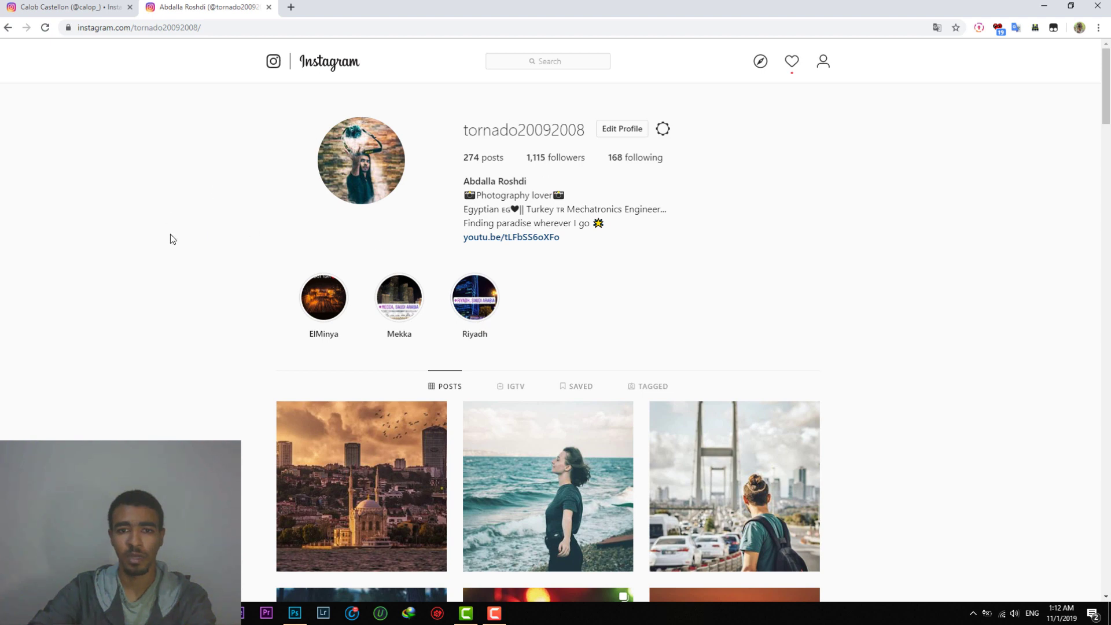
{"action": "scroll", "coordinate": [359, 405], "scroll_direction": "down", "scroll_amount": 1}
{"action": "left_click", "coordinate": [399, 359]}
{"action": "left_click", "coordinate": [835, 324]}
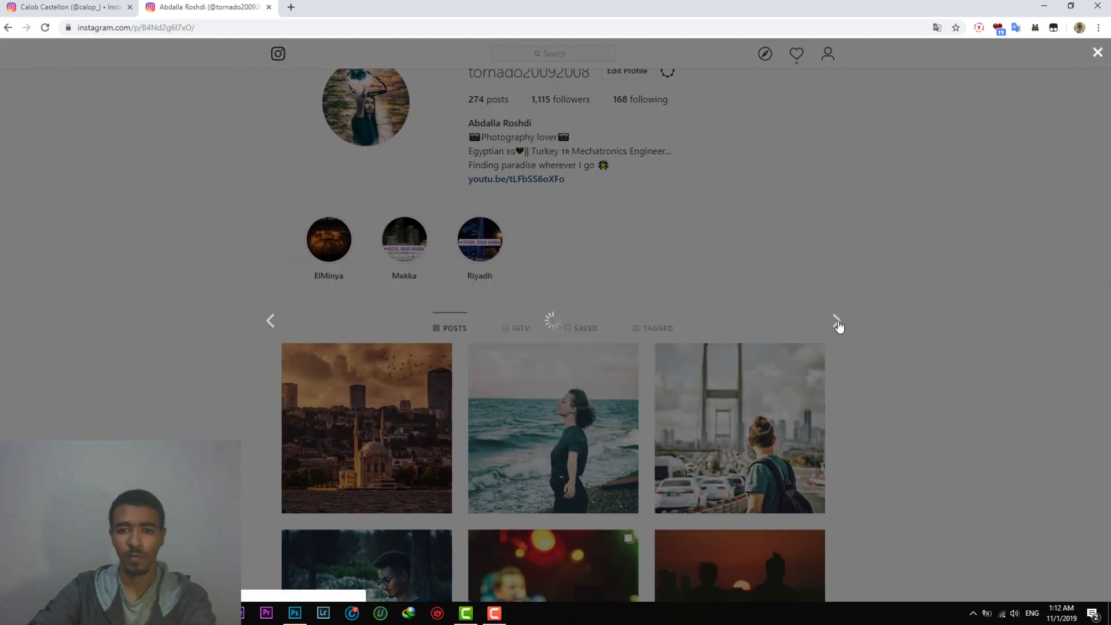
{"action": "left_click", "coordinate": [196, 331]}
Scroll down the profile grid of warm city, portrait and nature edits
{"action": "scroll", "coordinate": [573, 267], "scroll_direction": "up", "scroll_amount": 1}
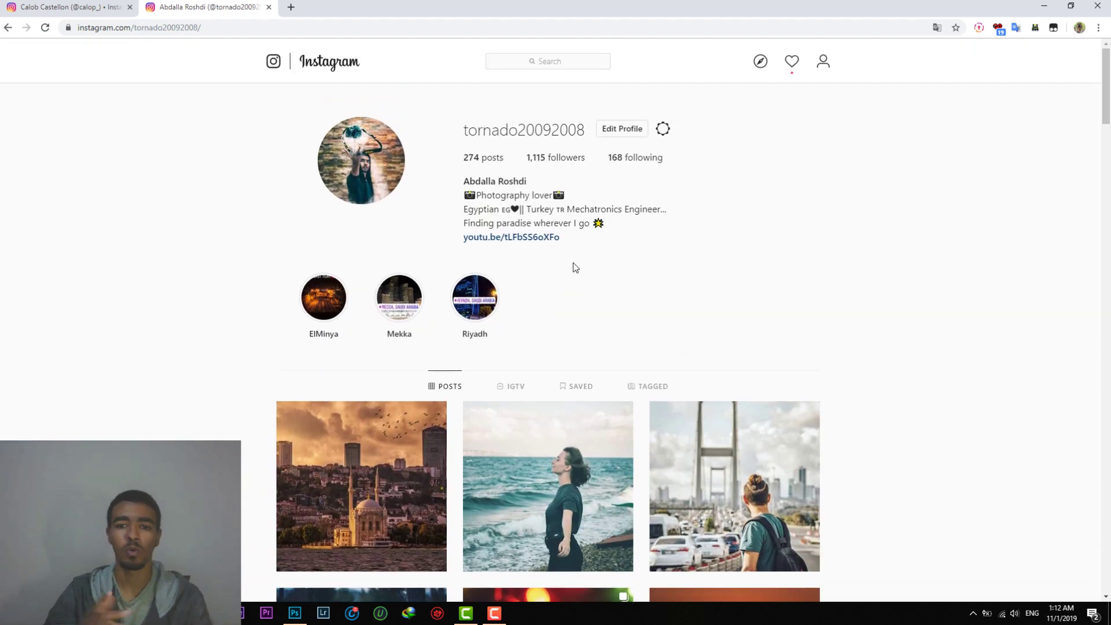
{"action": "scroll", "coordinate": [573, 268], "scroll_direction": "down", "scroll_amount": 1}
{"action": "scroll", "coordinate": [521, 194], "scroll_direction": "up", "scroll_amount": 1}
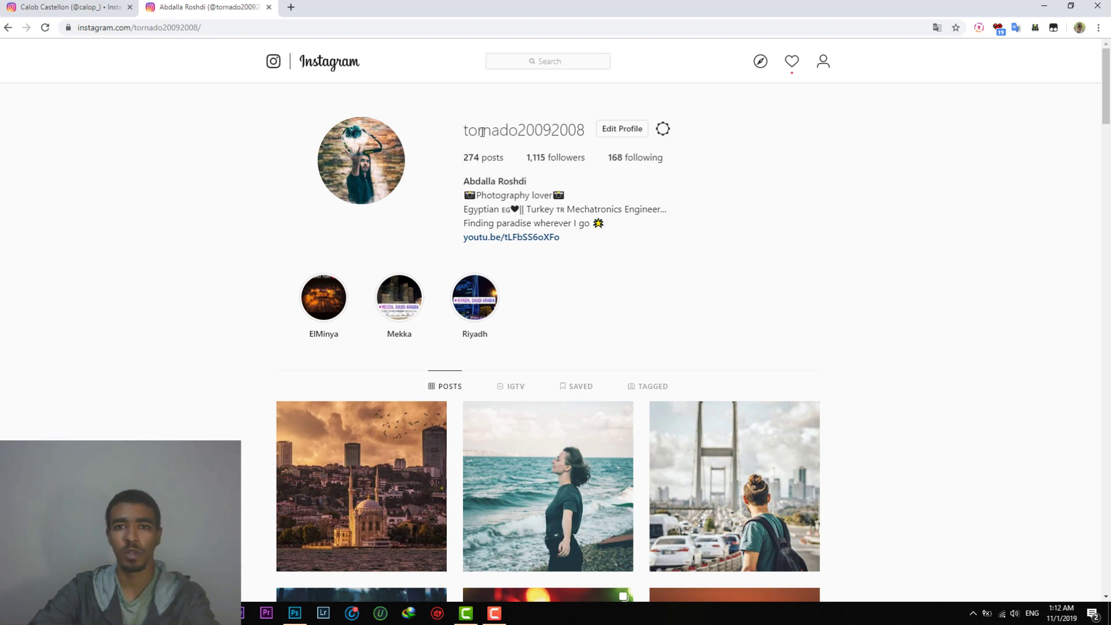
{"action": "scroll", "coordinate": [110, 377], "scroll_direction": "down", "scroll_amount": 7}
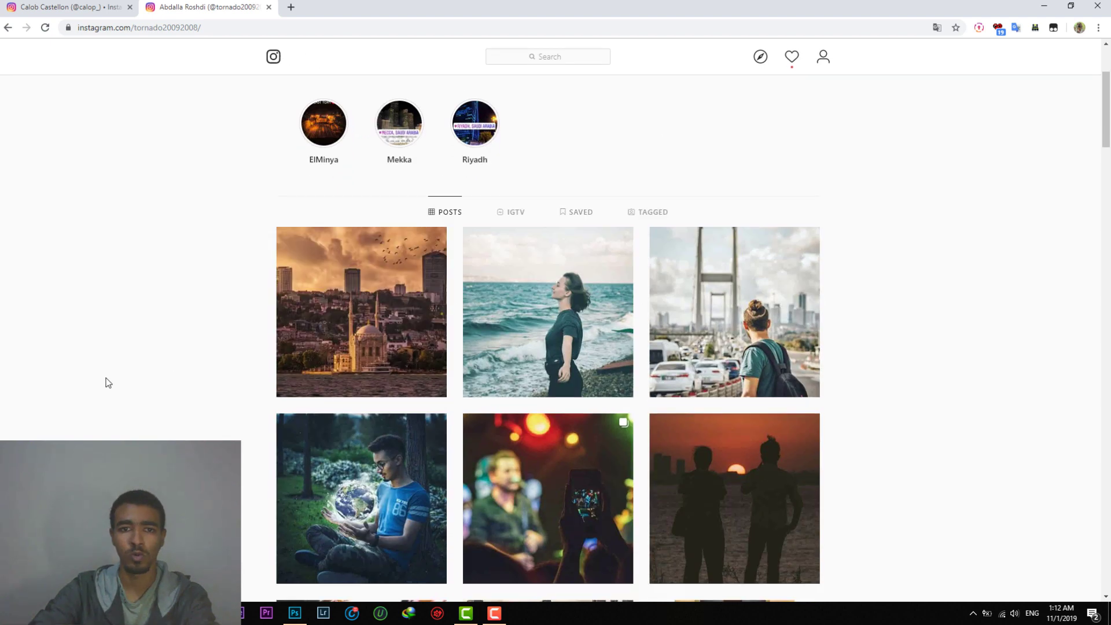
{"action": "scroll", "coordinate": [513, 463], "scroll_direction": "down", "scroll_amount": 3}
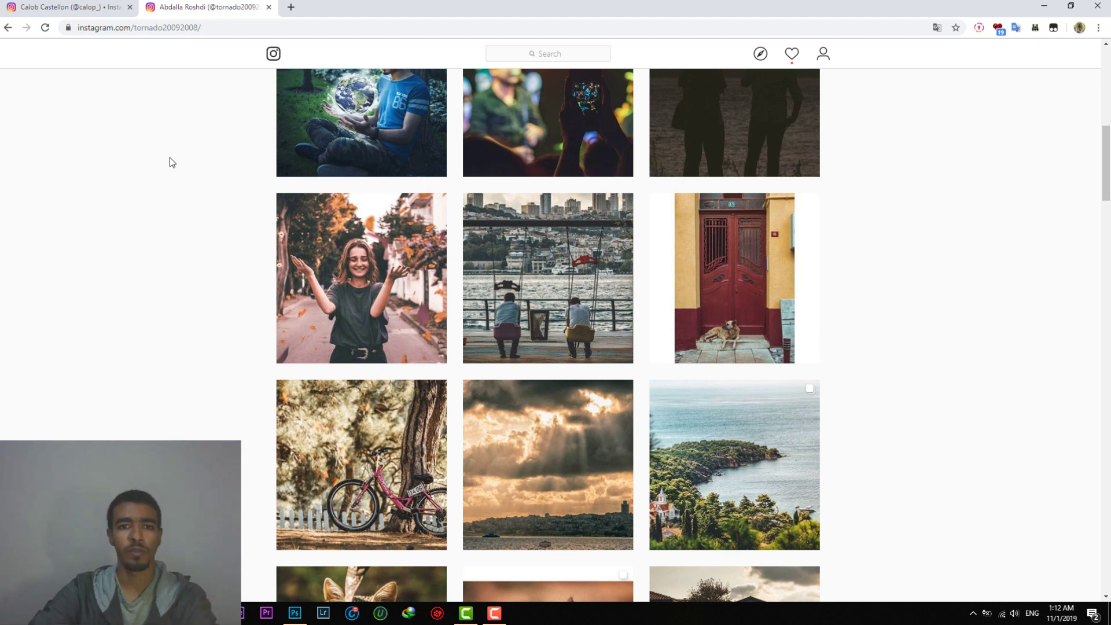
{"action": "scroll", "coordinate": [169, 162], "scroll_direction": "down", "scroll_amount": 2}
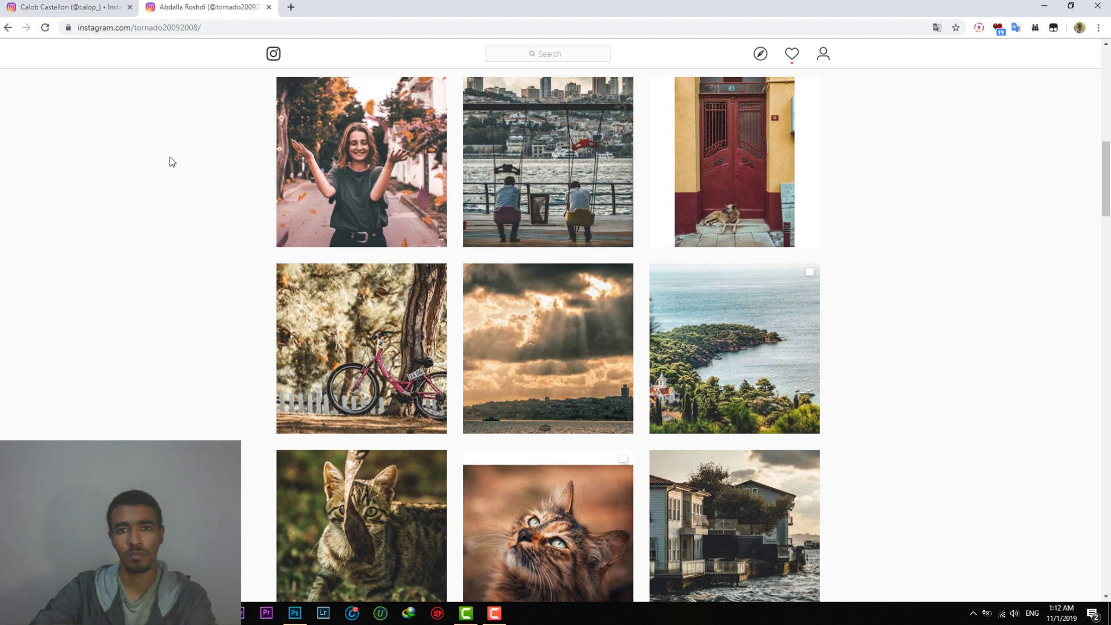
{"action": "scroll", "coordinate": [171, 167], "scroll_direction": "down", "scroll_amount": 9}
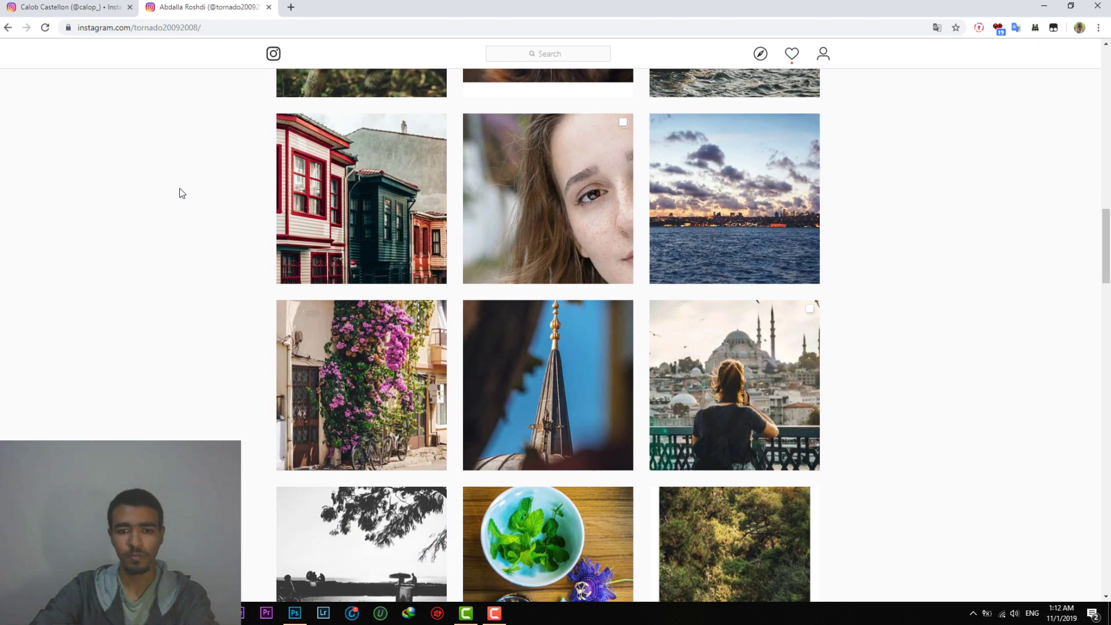